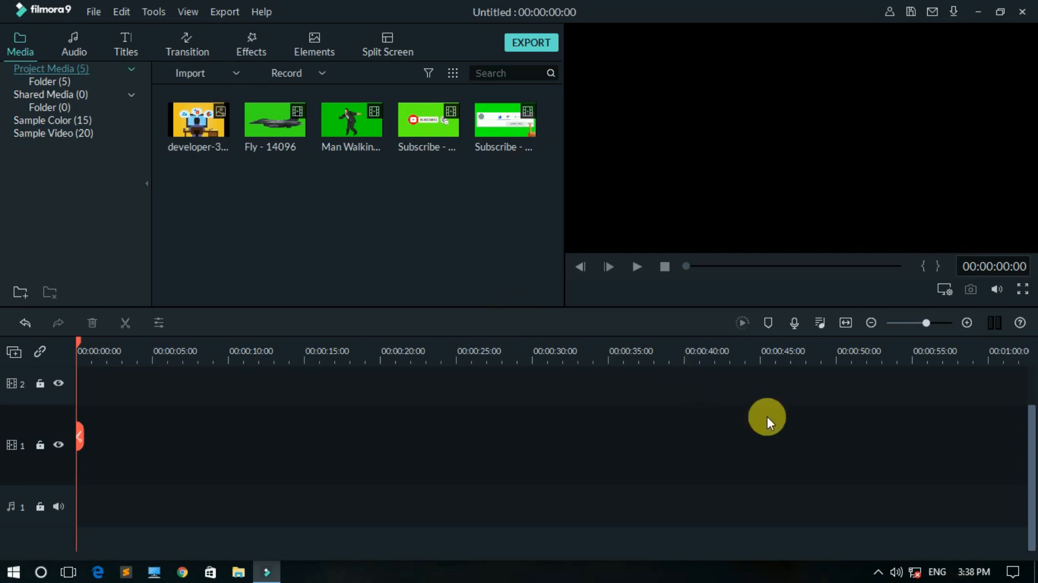
Preview the Fly - 14096, Subscribe and Man Walking green-screen clips and the developer image from the project media
left_click_drag(527, 187, 202, 125)
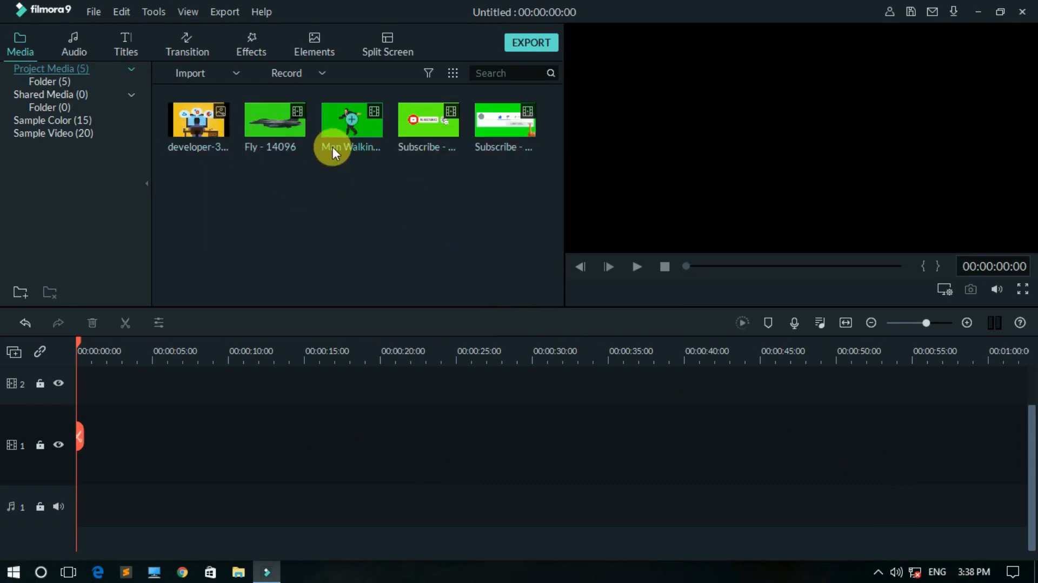
double_click(294, 137)
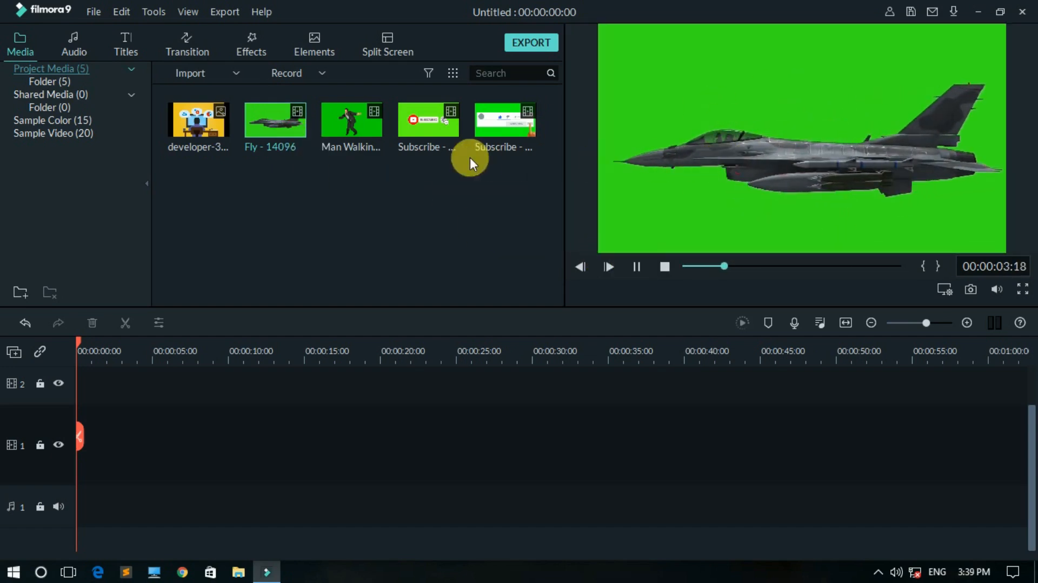
left_click(423, 137)
double_click(424, 138)
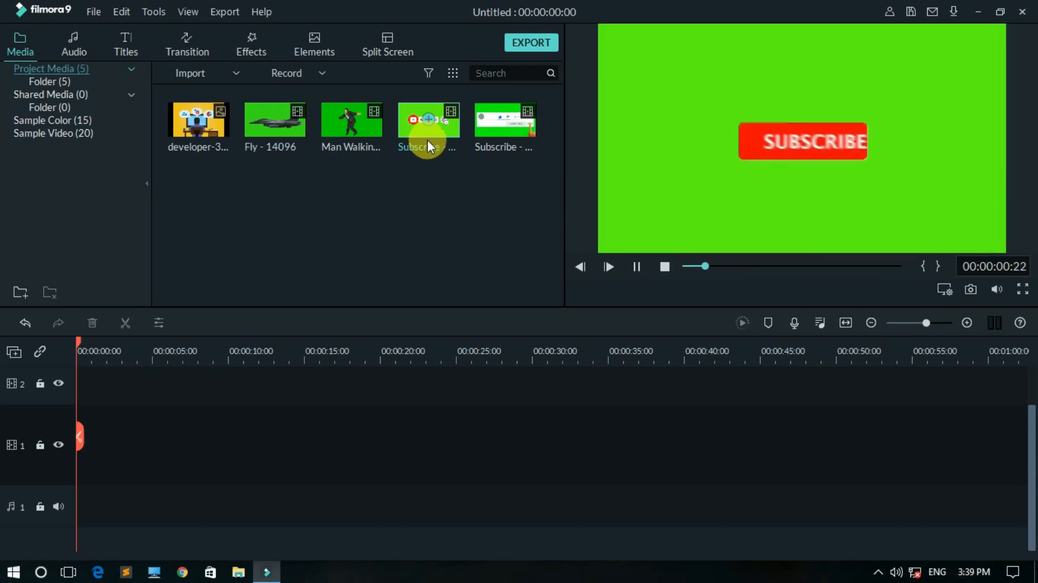
double_click(364, 142)
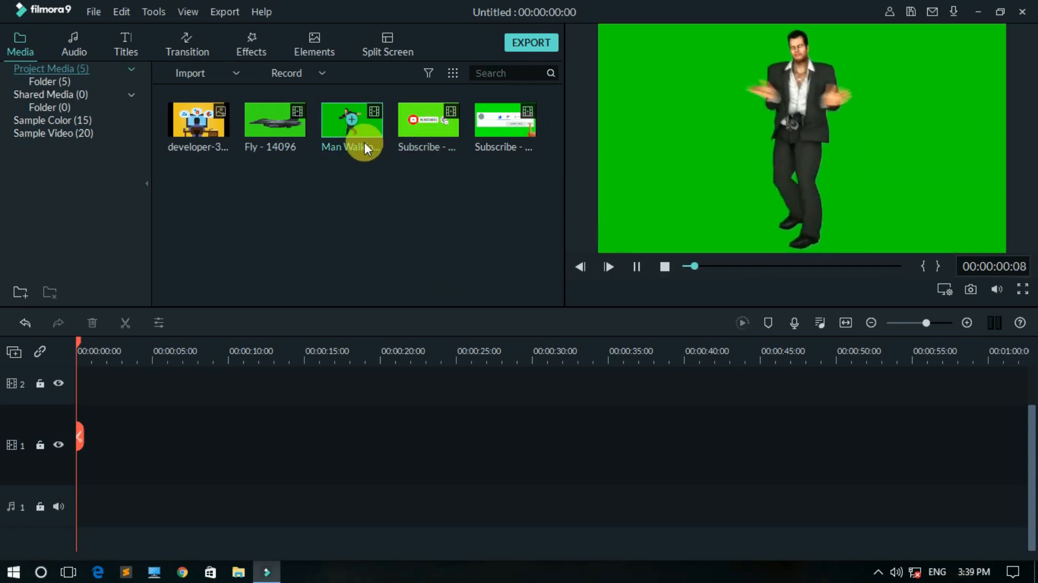
double_click(205, 141)
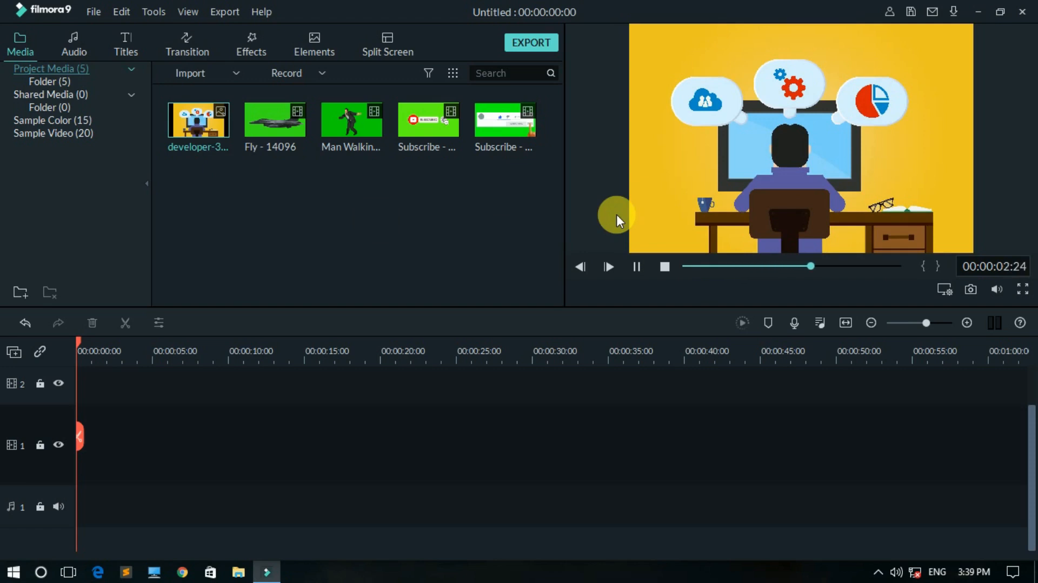
left_click(636, 265)
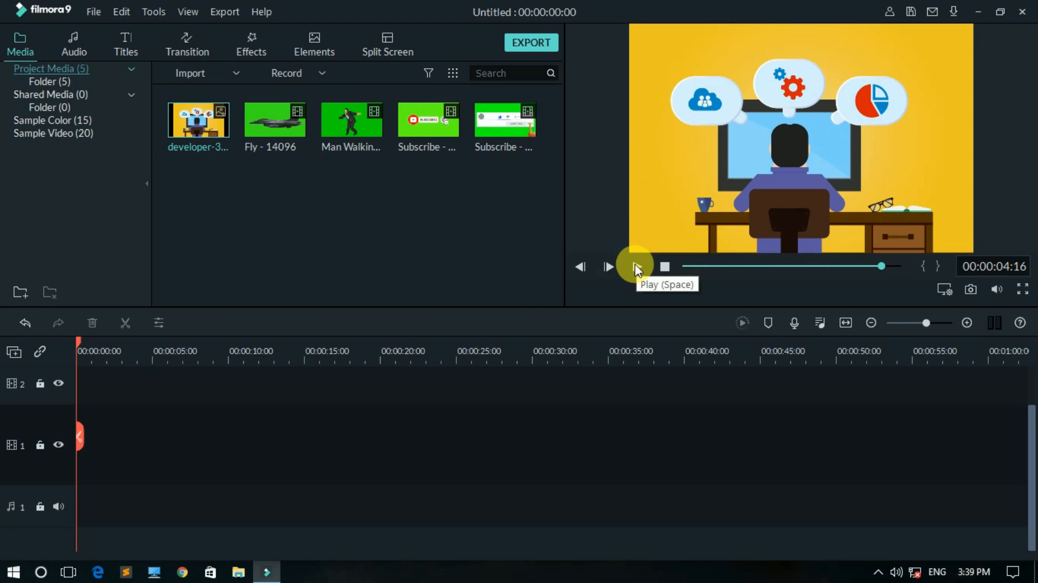
Place the Fly - 14096 clip at the start of video track 1, keeping the project settings of 1920 x 1080 25fps
left_click(378, 189)
left_click_drag(251, 138, 80, 470)
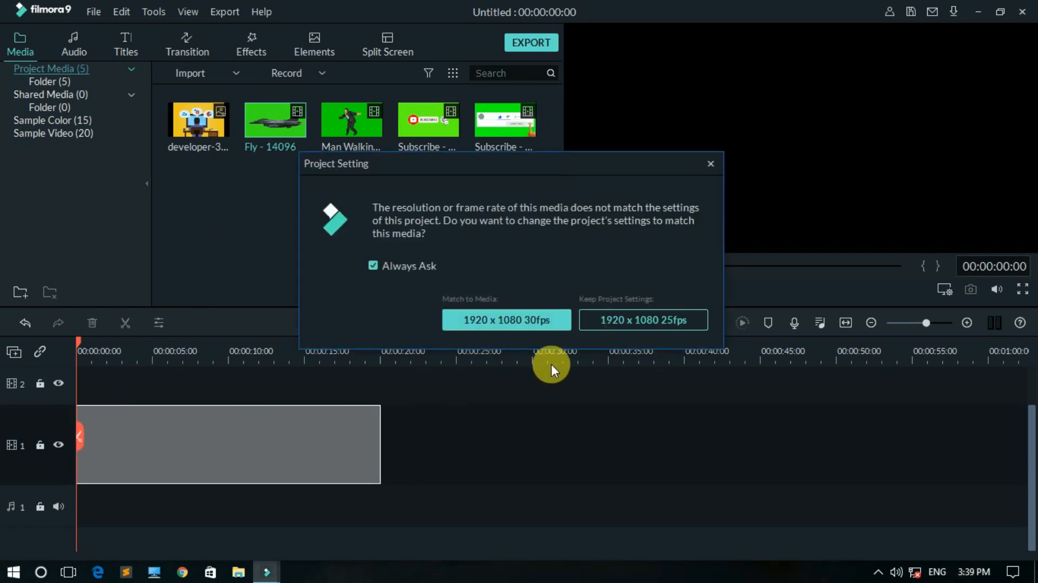
left_click(624, 327)
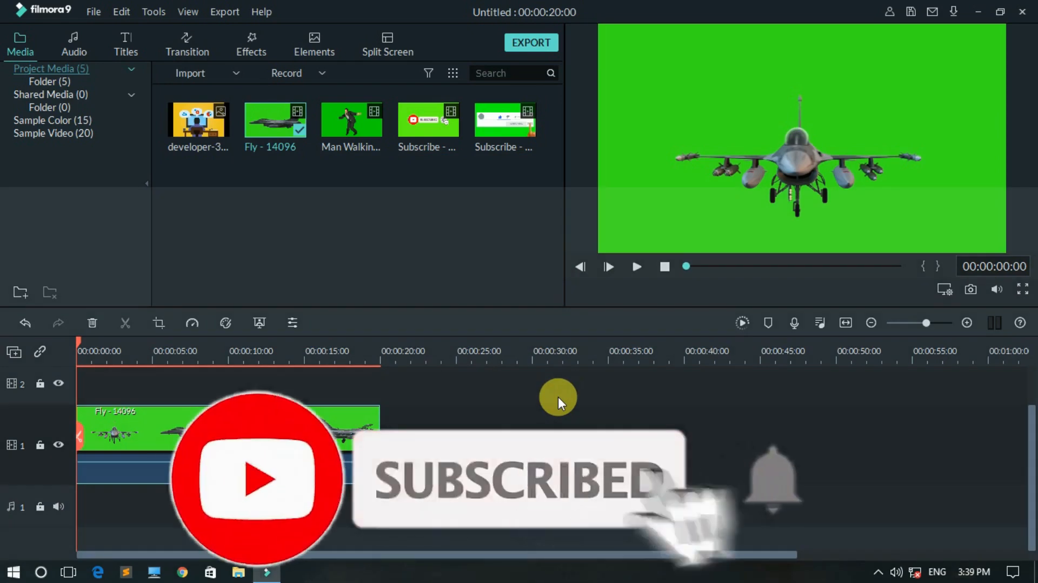
Import the sgbg_four image from the images folder on New Volume (B:) into the project media
left_click(182, 70)
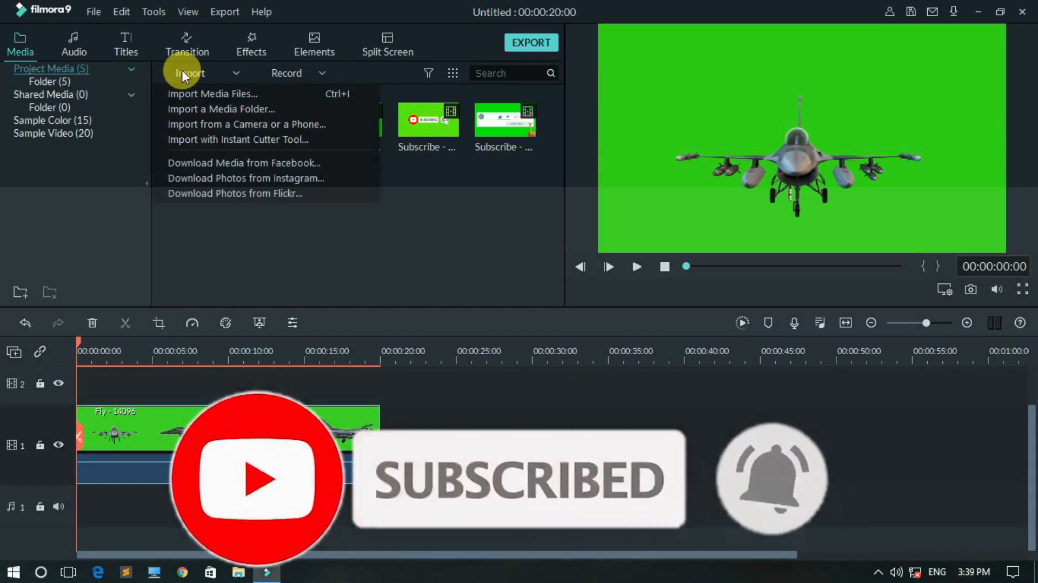
left_click(204, 93)
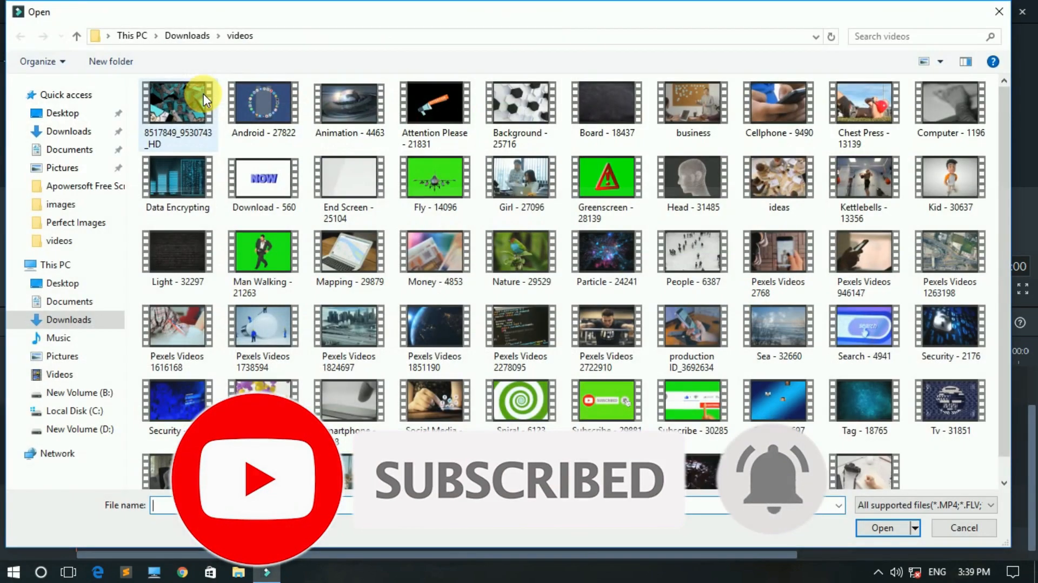
left_click(87, 392)
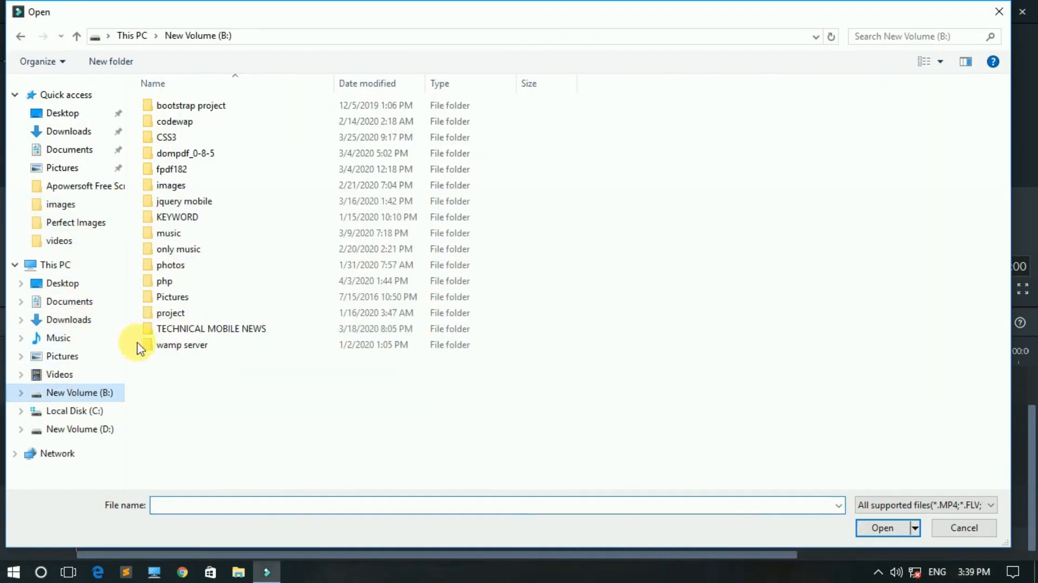
double_click(172, 185)
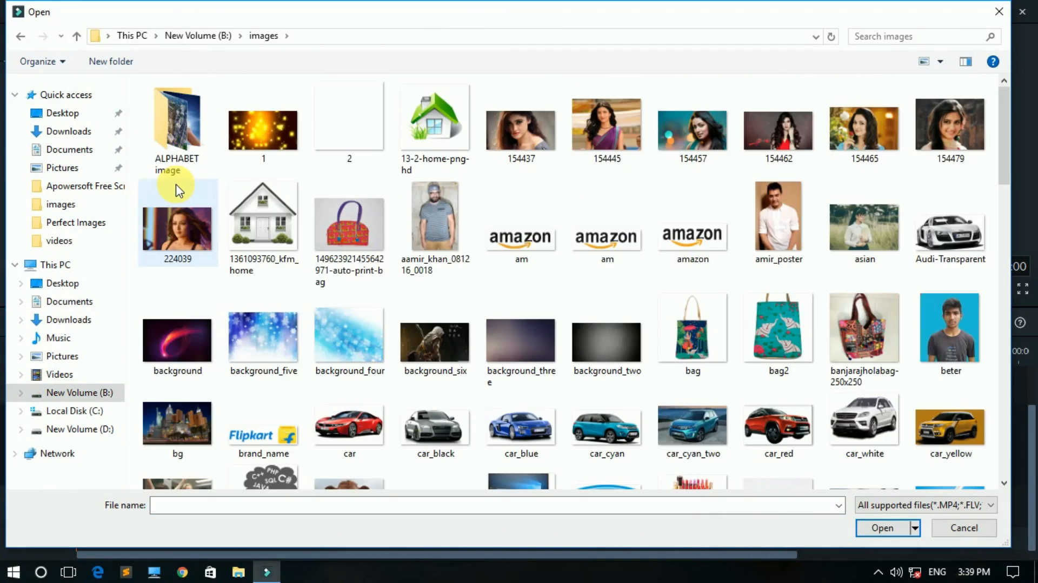
scroll(633, 328, "down", 10)
left_click(694, 173)
left_click(873, 527)
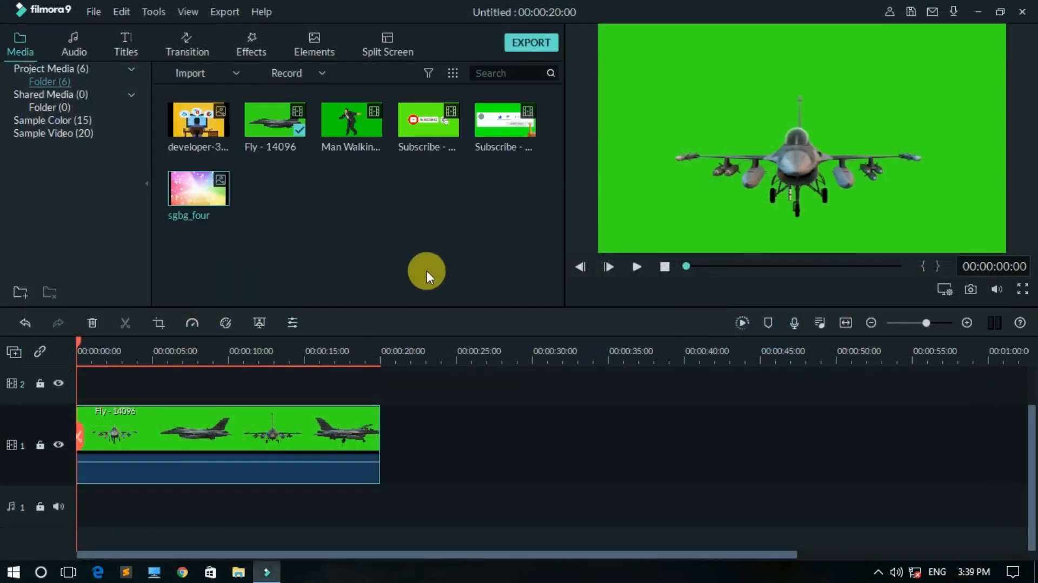
left_click(277, 222)
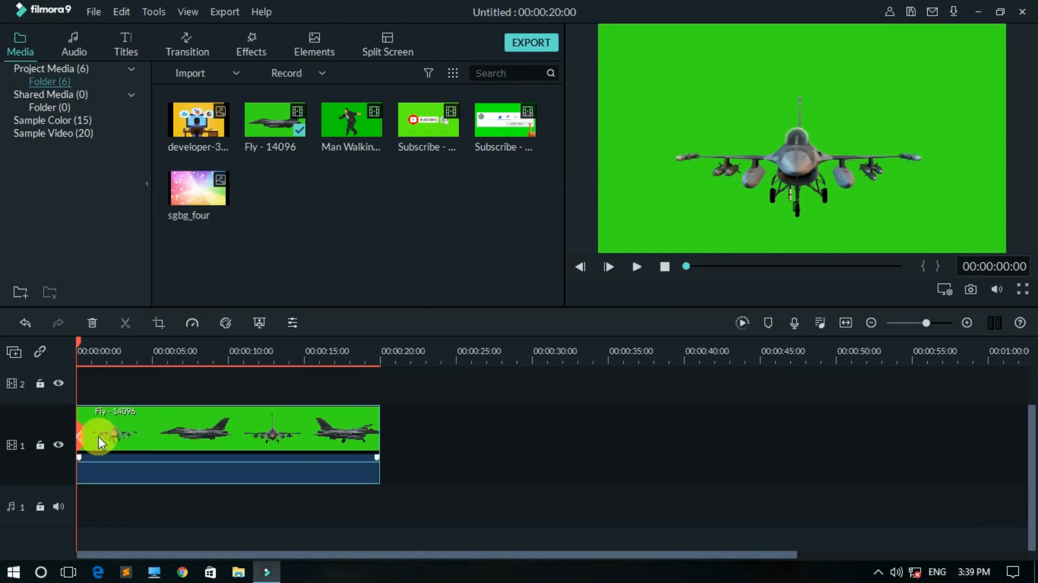
Move the Fly - 14096 clip to video track 2 and place the sgbg_four image beneath it at the start of track 1
left_click_drag(163, 443, 167, 388)
left_click_drag(174, 206, 82, 416)
left_click(160, 410)
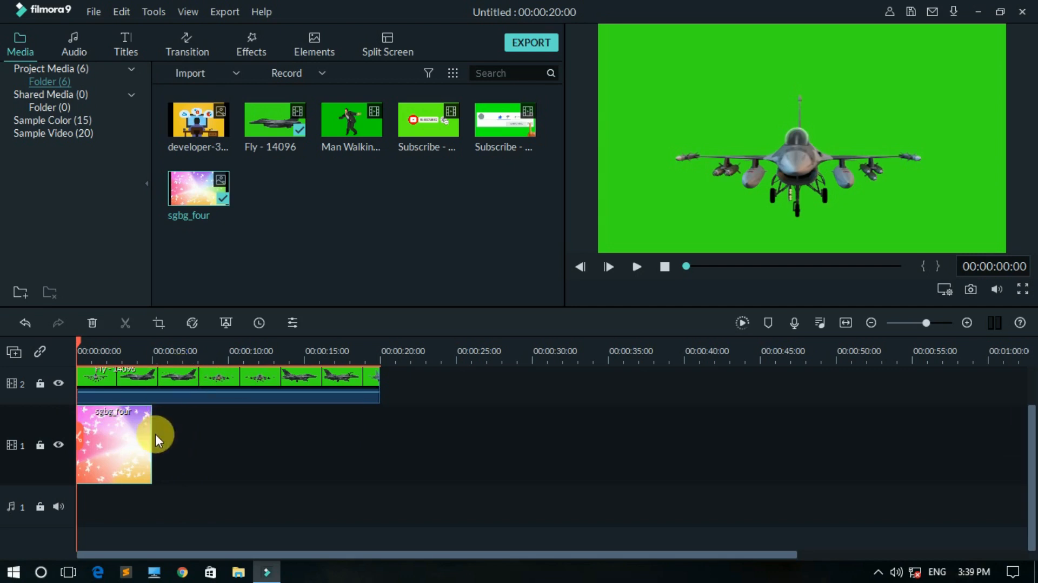
Extend the sgbg_four image to the end of the Fly clip at 20 seconds and play the opening of the timeline
left_click_drag(155, 436, 382, 448)
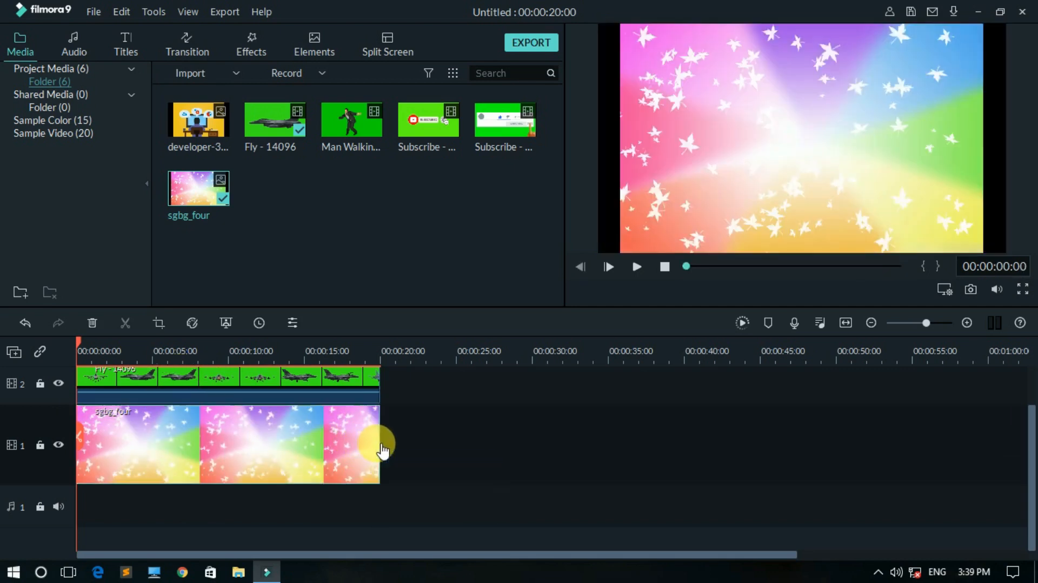
left_click(636, 268)
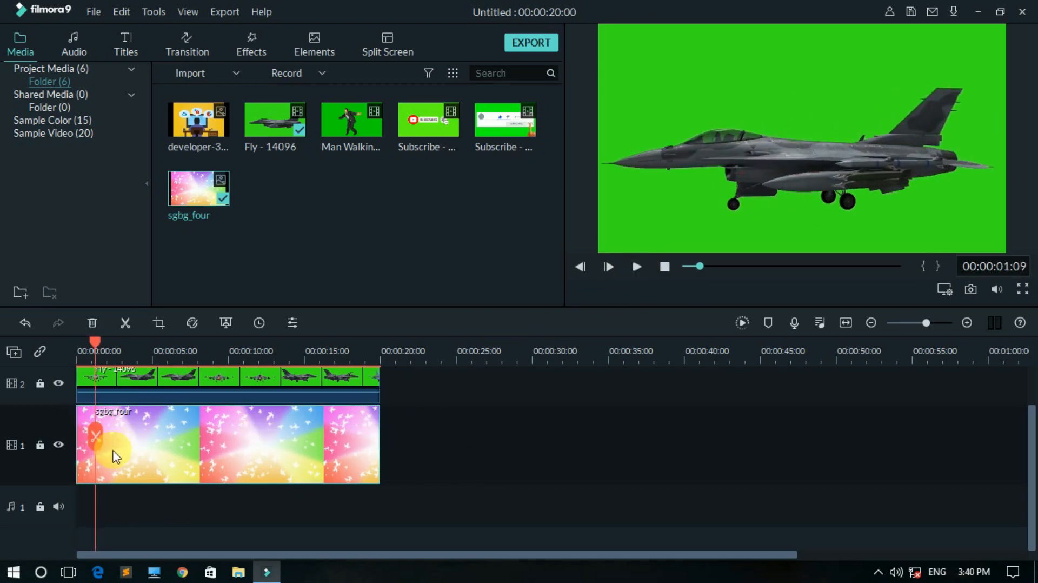
Apply Chroma Key to the Fly - 14096 clip on track 2 with green as the key colour, comparing it off and on
left_click(261, 375)
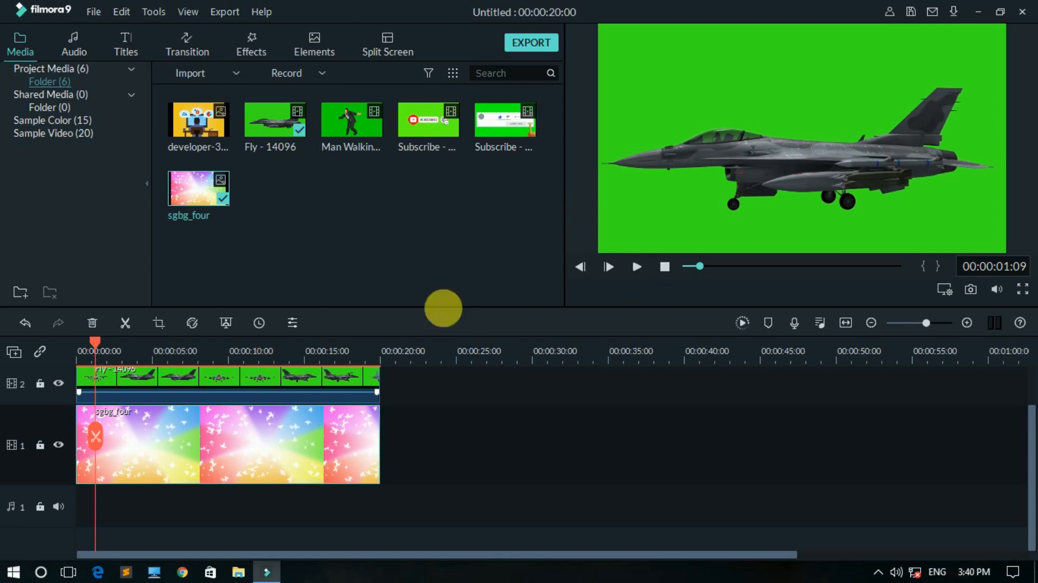
left_click(252, 393)
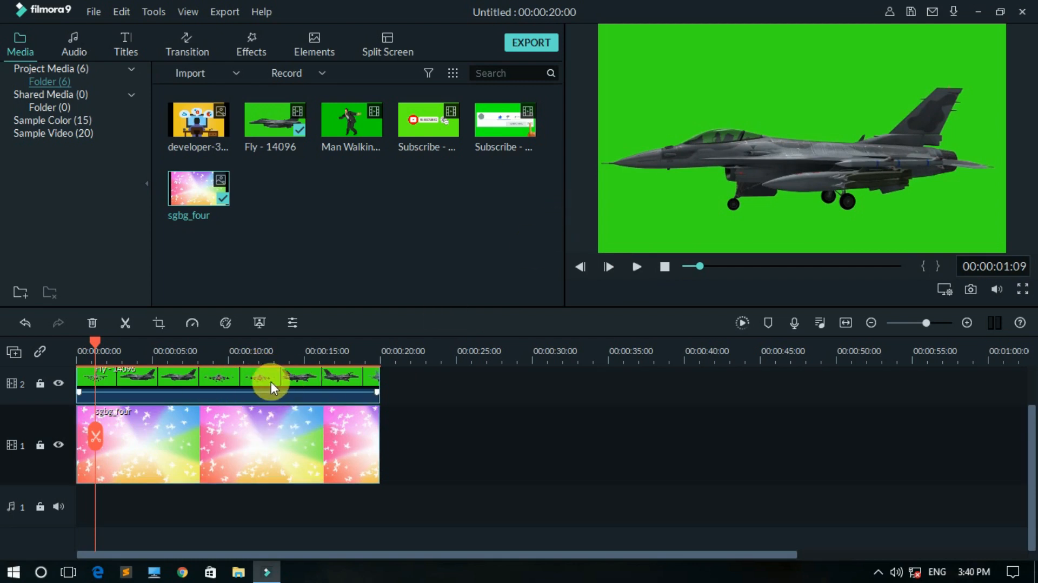
left_click(259, 324)
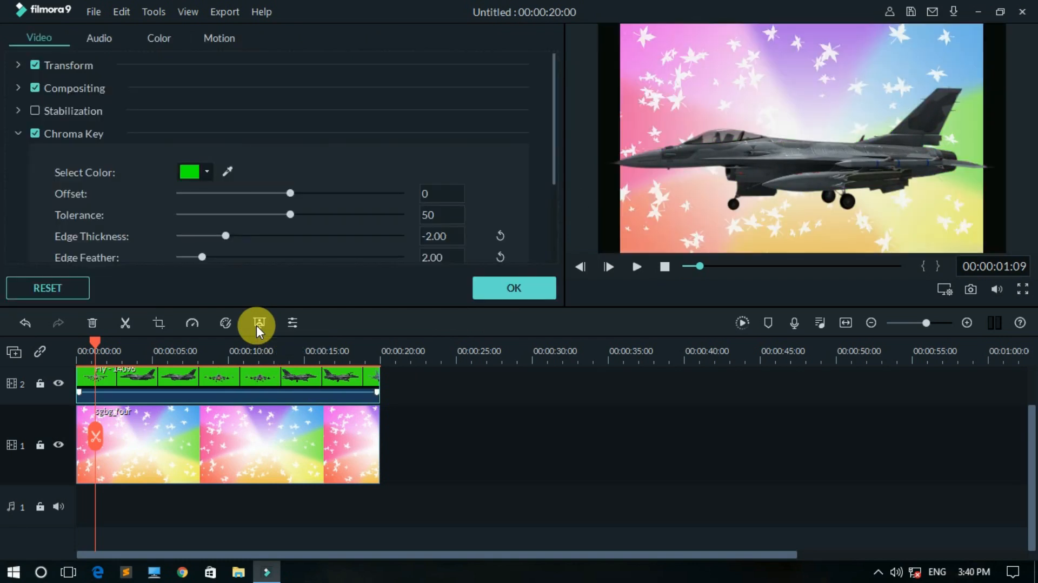
left_click(33, 134)
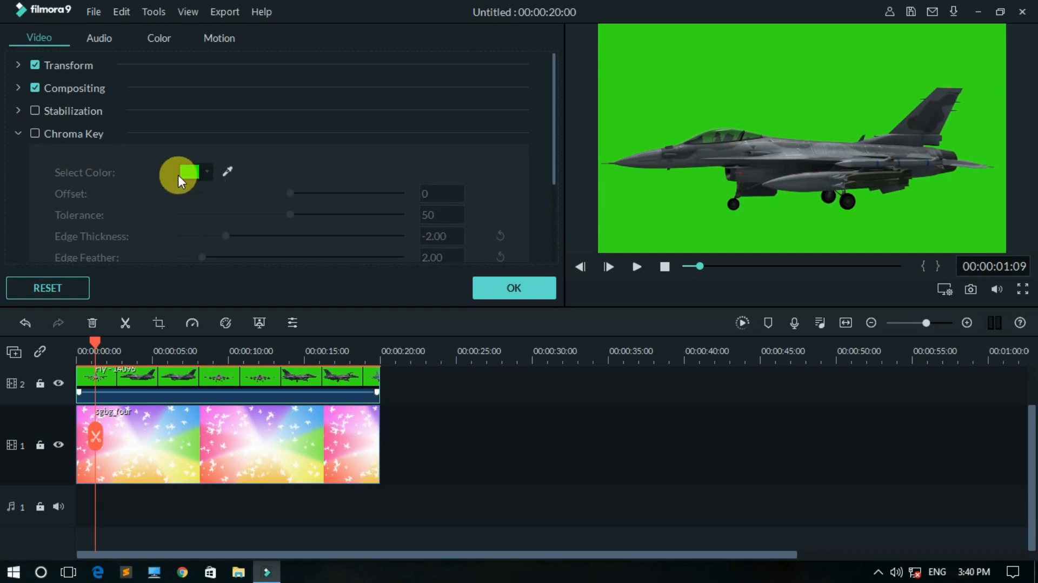
left_click(36, 133)
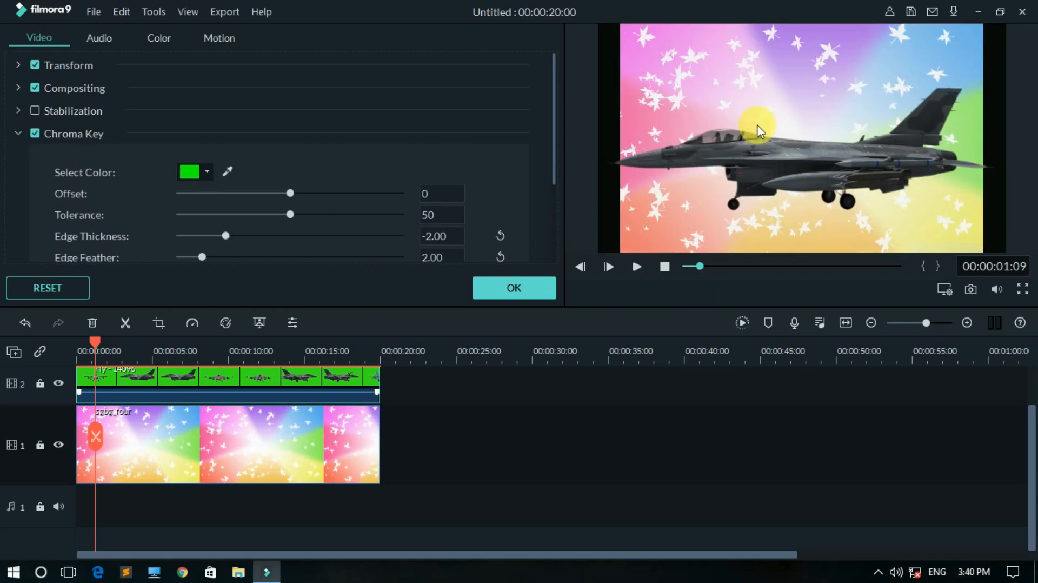
left_click(527, 292)
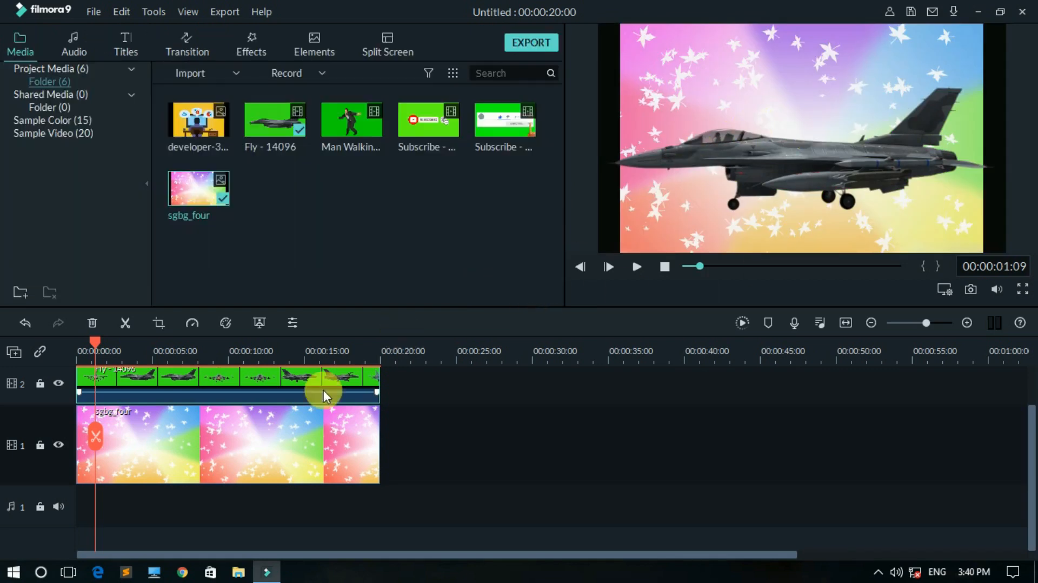
Enlarge the sgbg_four background image from two opposite corners so it nearly fills the width of the video frame
double_click(287, 447)
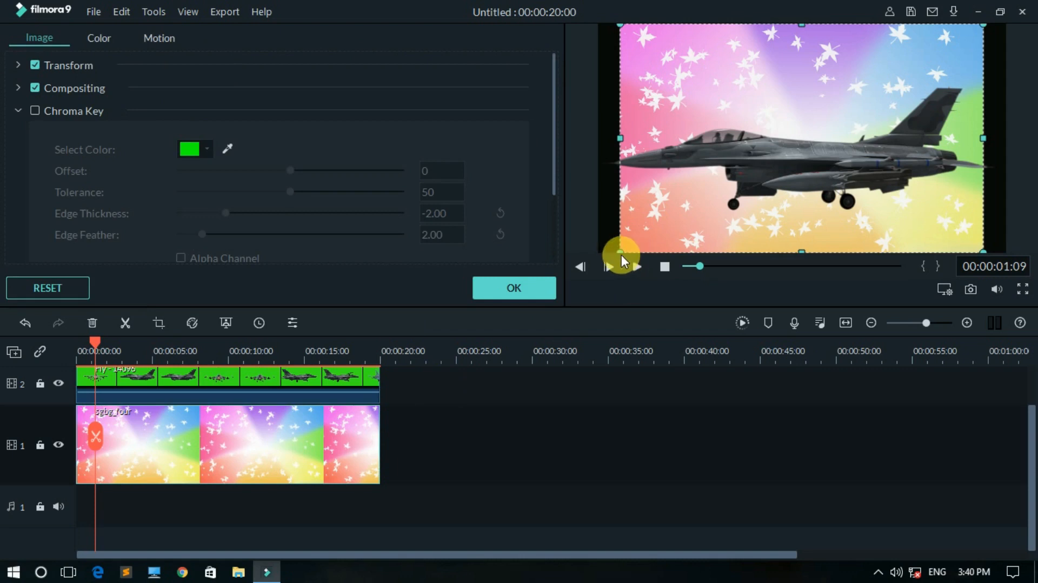
left_click_drag(621, 254, 612, 261)
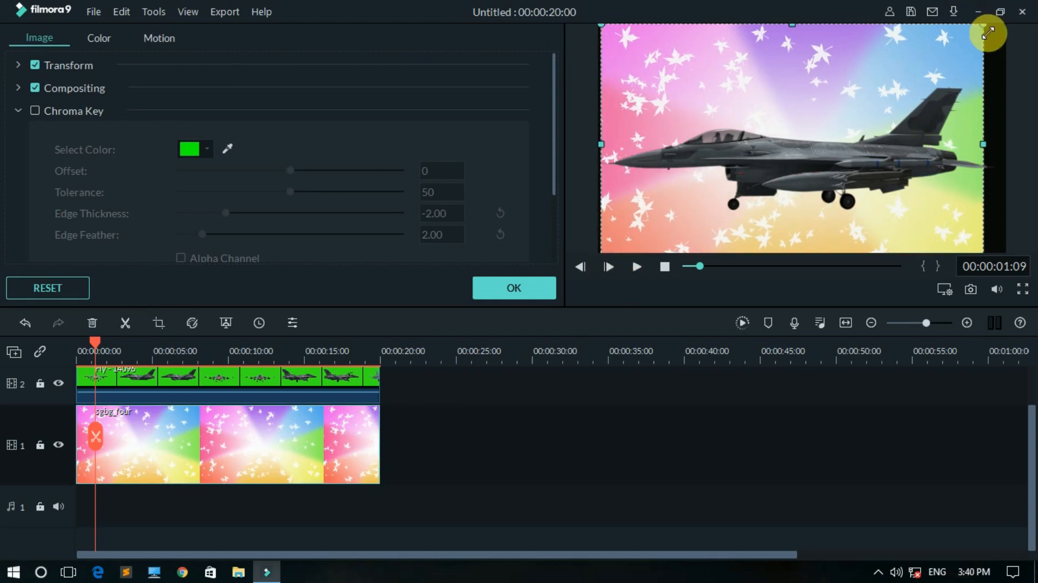
left_click_drag(997, 31, 1003, 33)
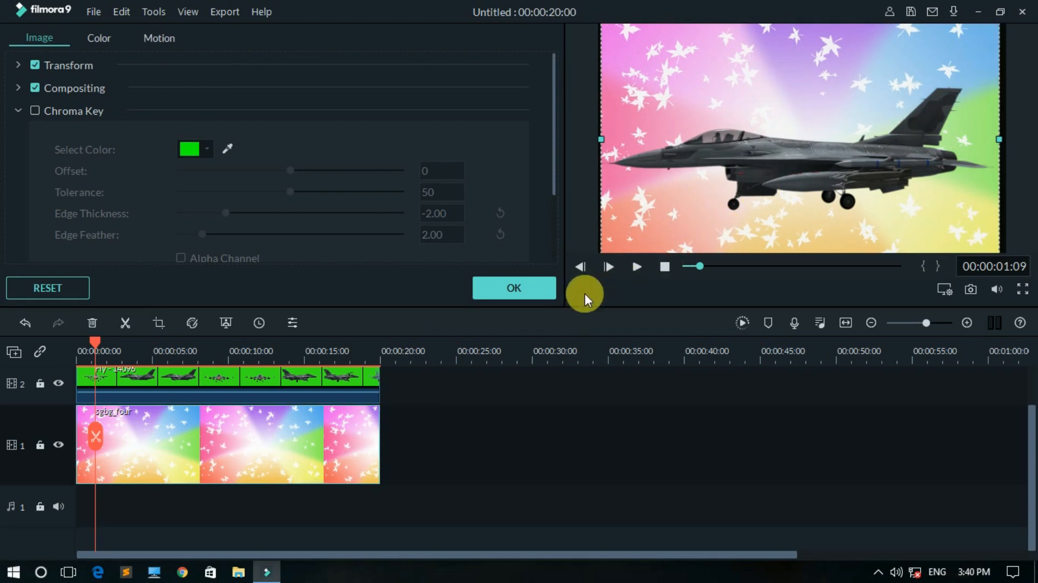
left_click(551, 292)
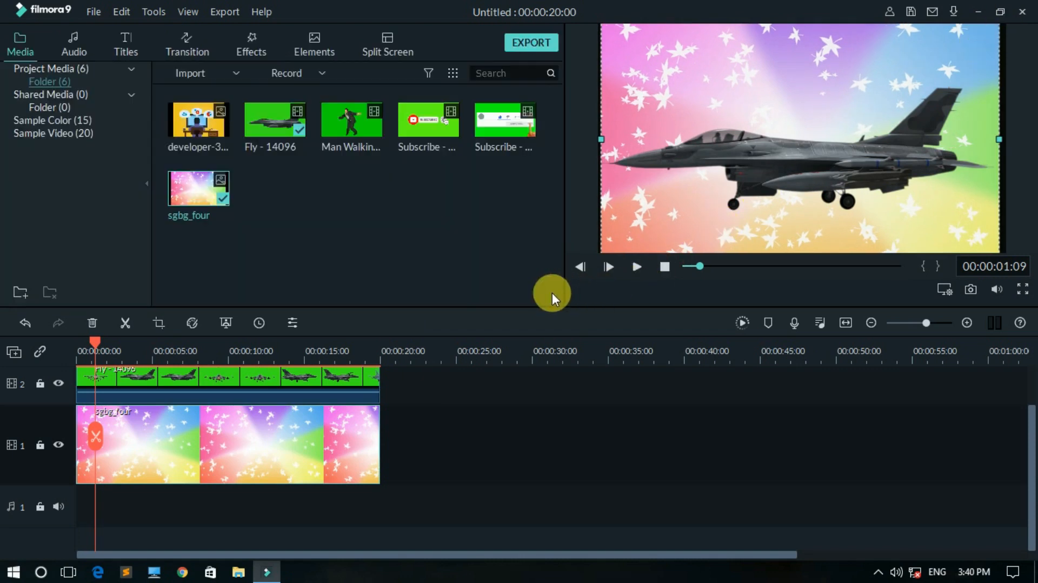
Play back the timeline to check the keyed jet over the background image, pausing at about 13 seconds
left_click(634, 268)
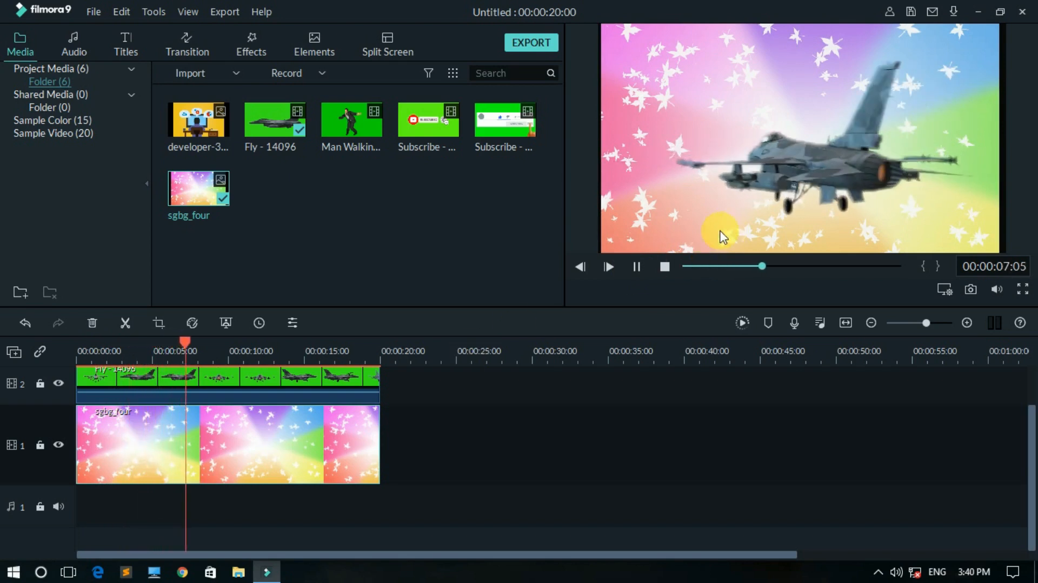
left_click(637, 265)
left_click(636, 265)
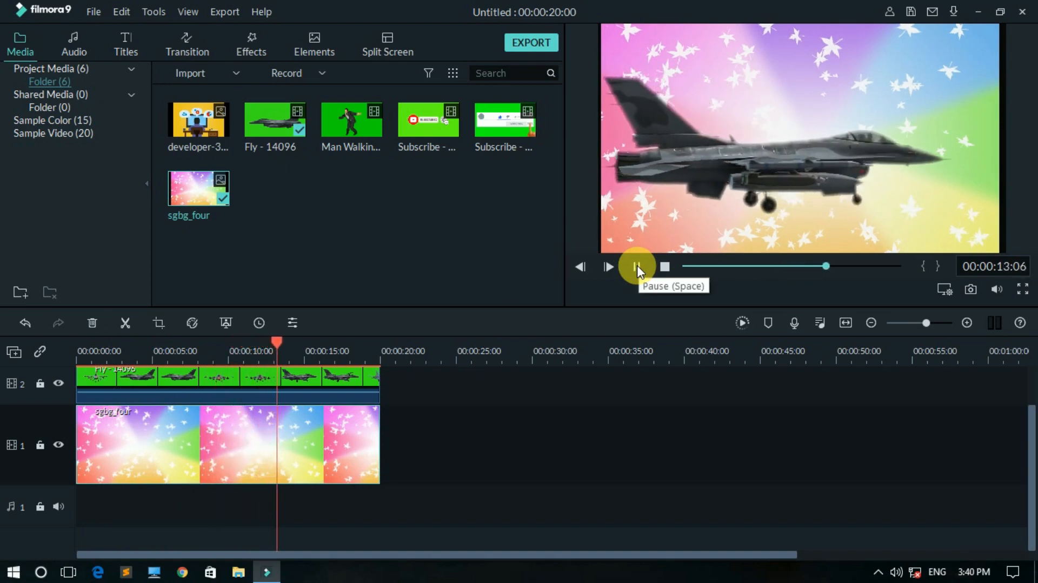
left_click(637, 265)
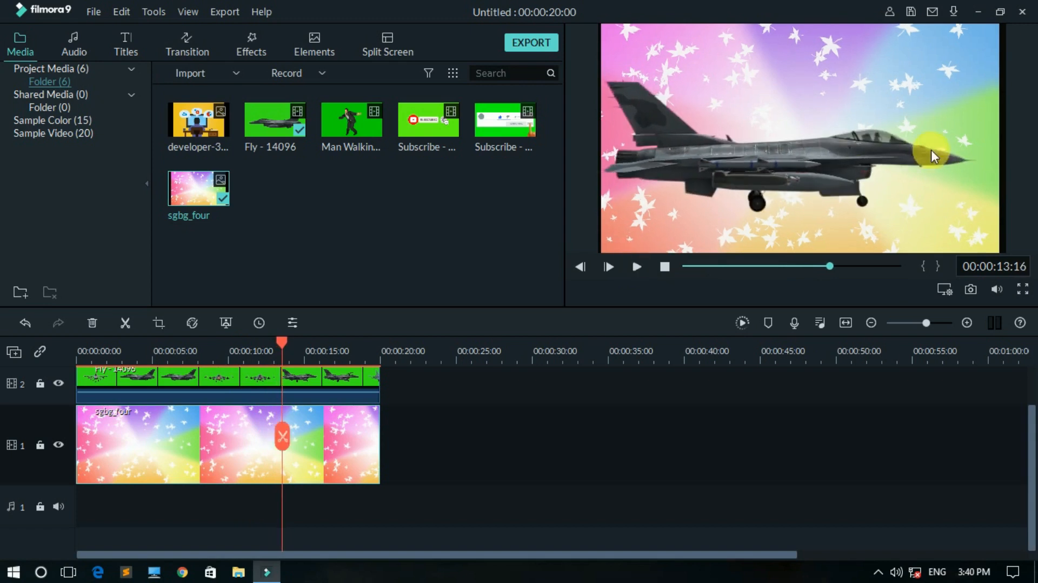
Set the Fly clip's Chroma Key to offset 33, tolerance 95, edge thickness 0.00 and edge feather 14.14
left_click(230, 378)
left_click(259, 323)
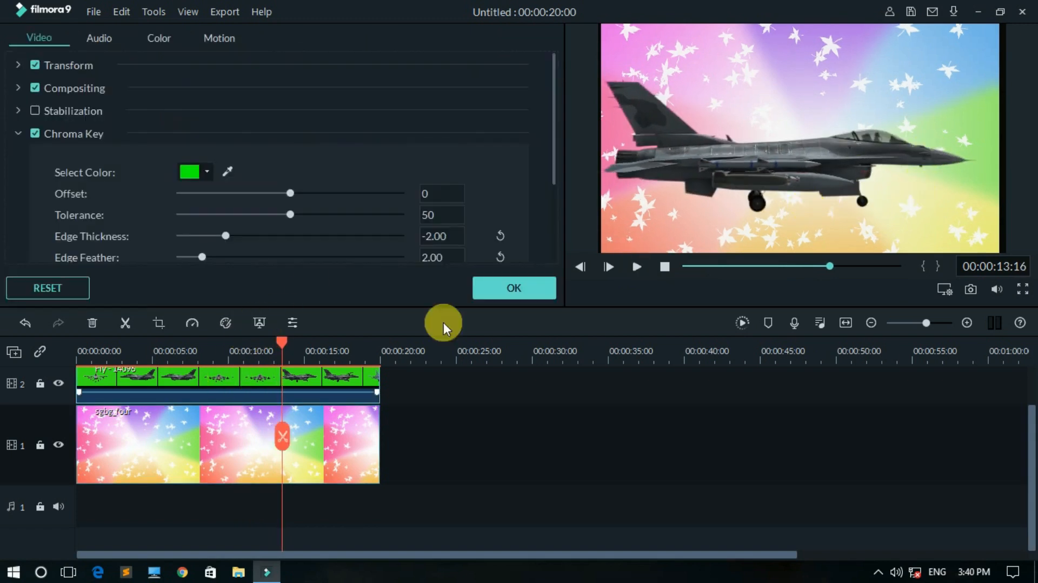
scroll(248, 229, "down", 1)
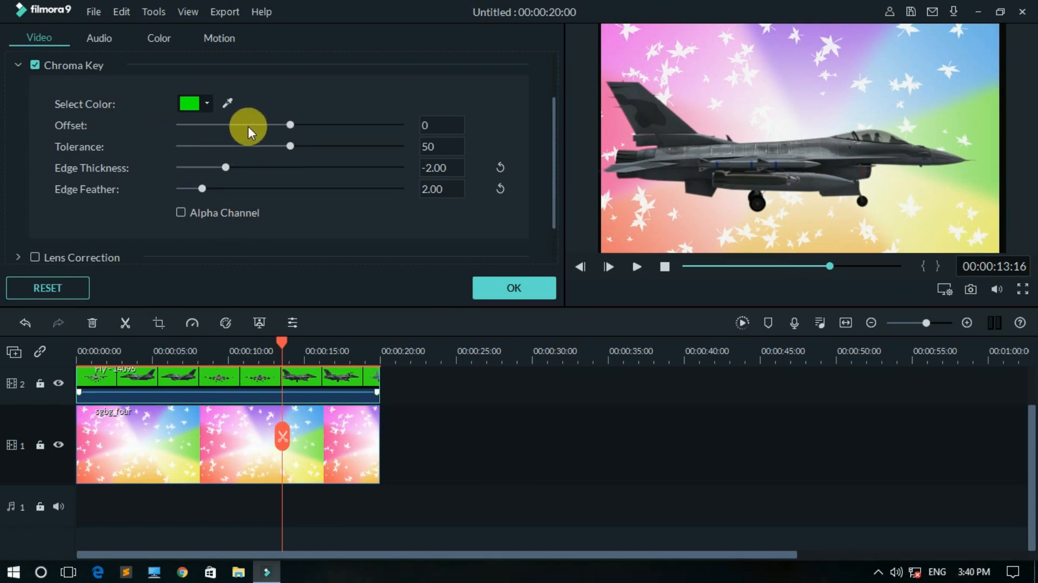
left_click_drag(291, 147, 392, 171)
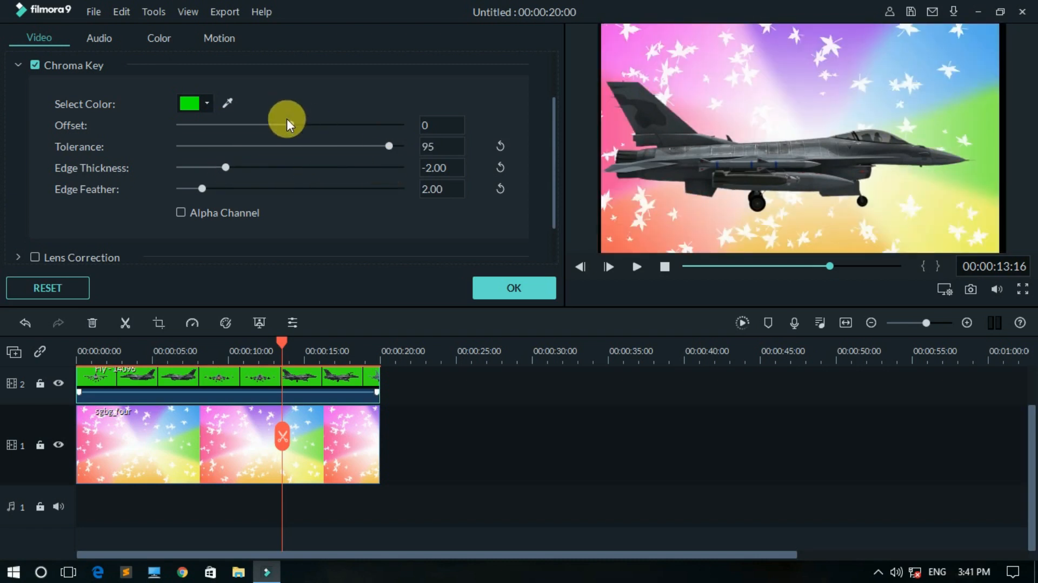
left_click_drag(287, 125, 326, 128)
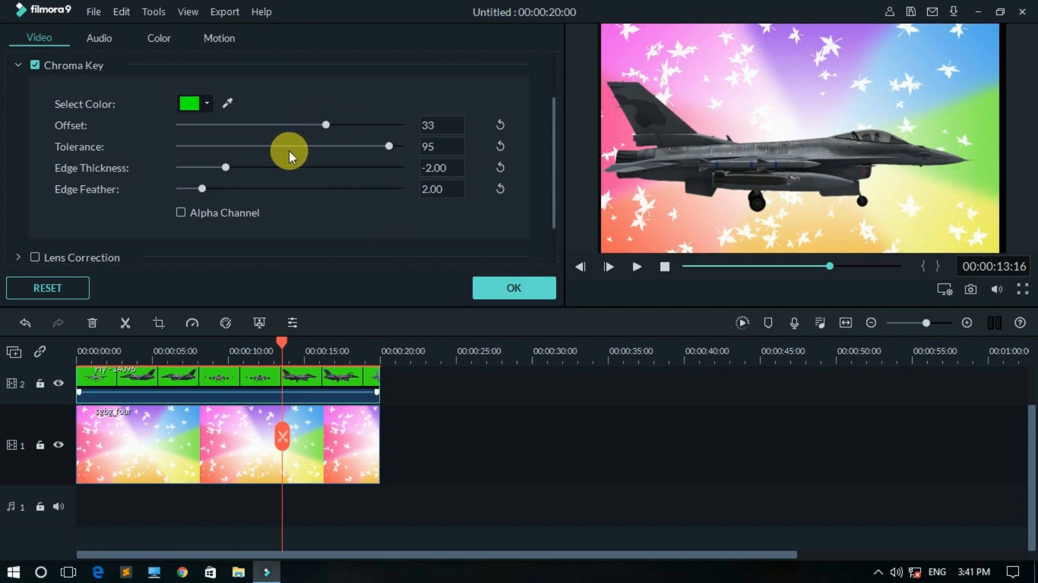
left_click_drag(224, 162, 290, 165)
left_click_drag(206, 187, 336, 200)
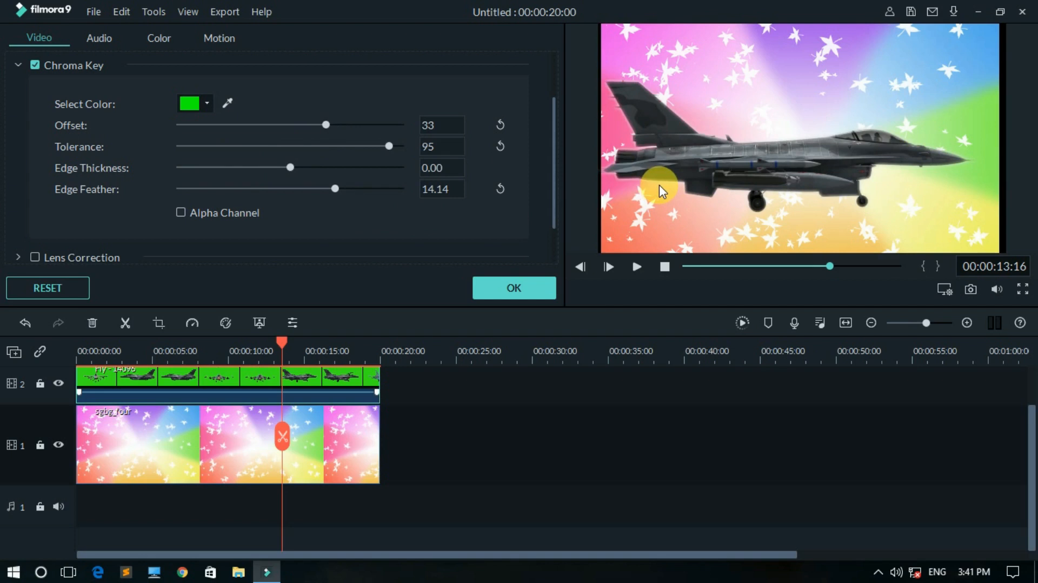
left_click(500, 286)
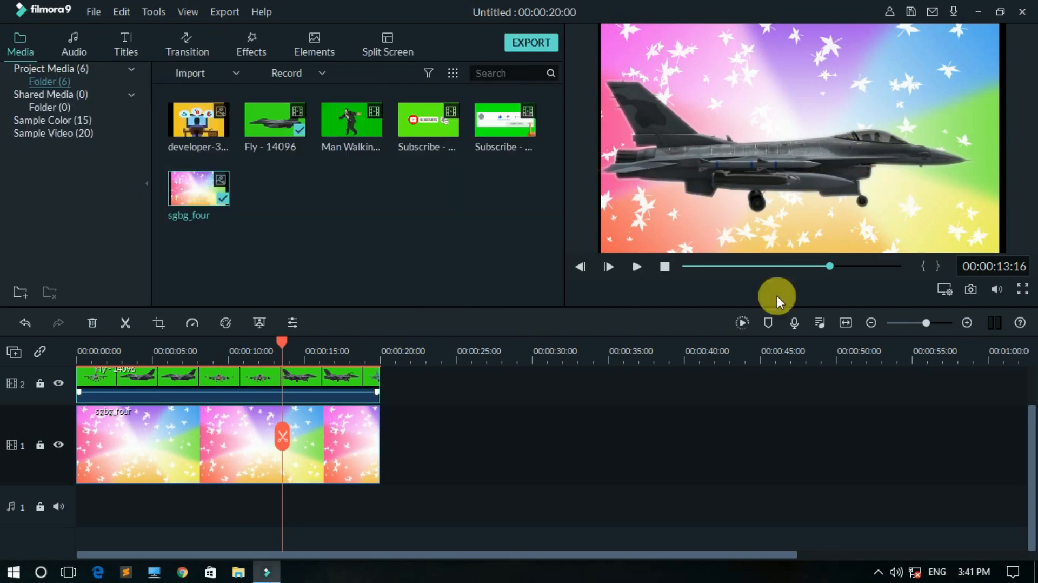
Place the Man Walking clip directly after the Fly clip on track 2 and play it from about 21 to 24 seconds
left_click_drag(360, 149, 390, 419)
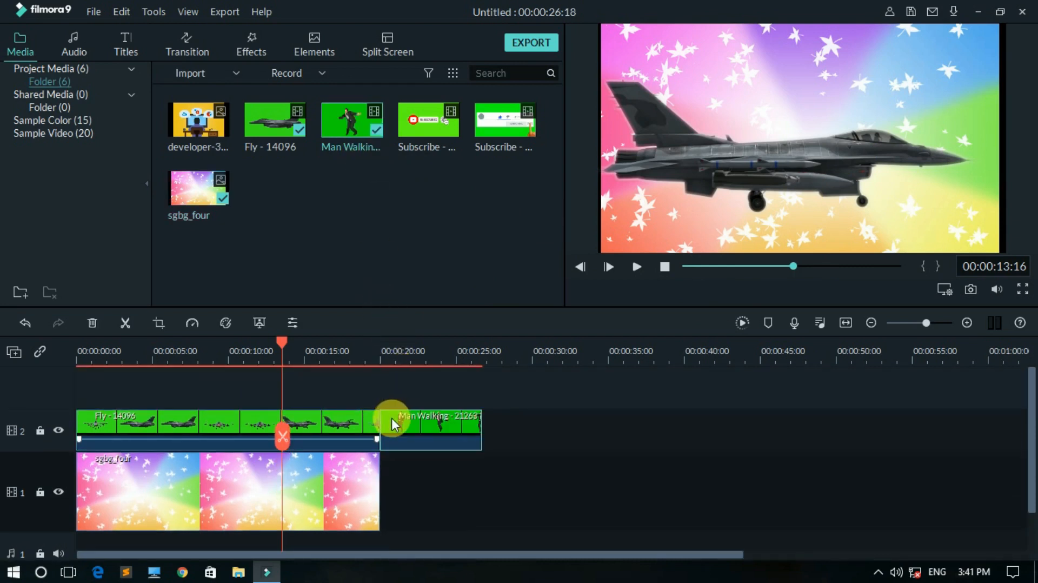
left_click(398, 355)
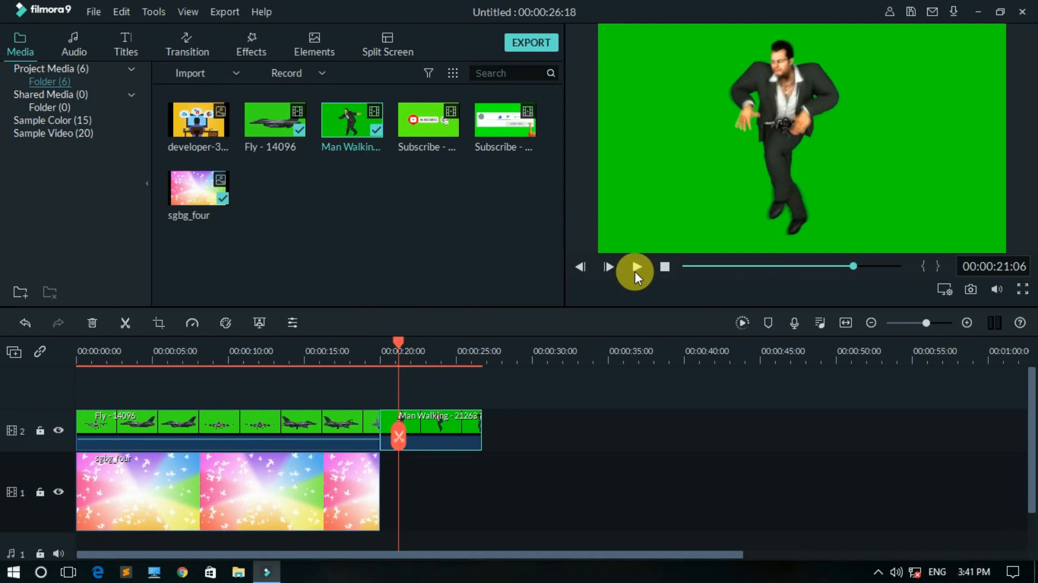
left_click(635, 271)
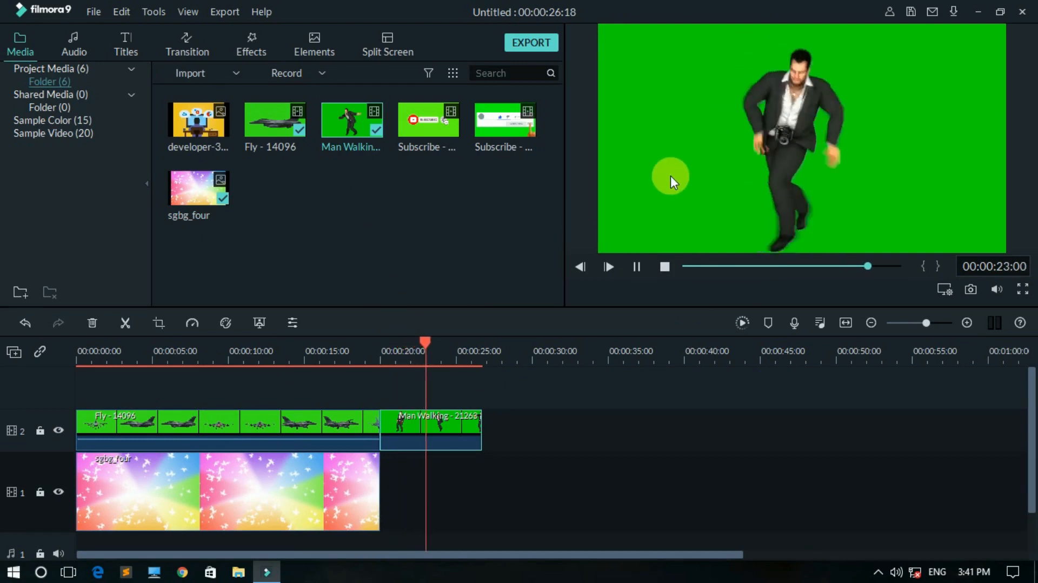
left_click(636, 267)
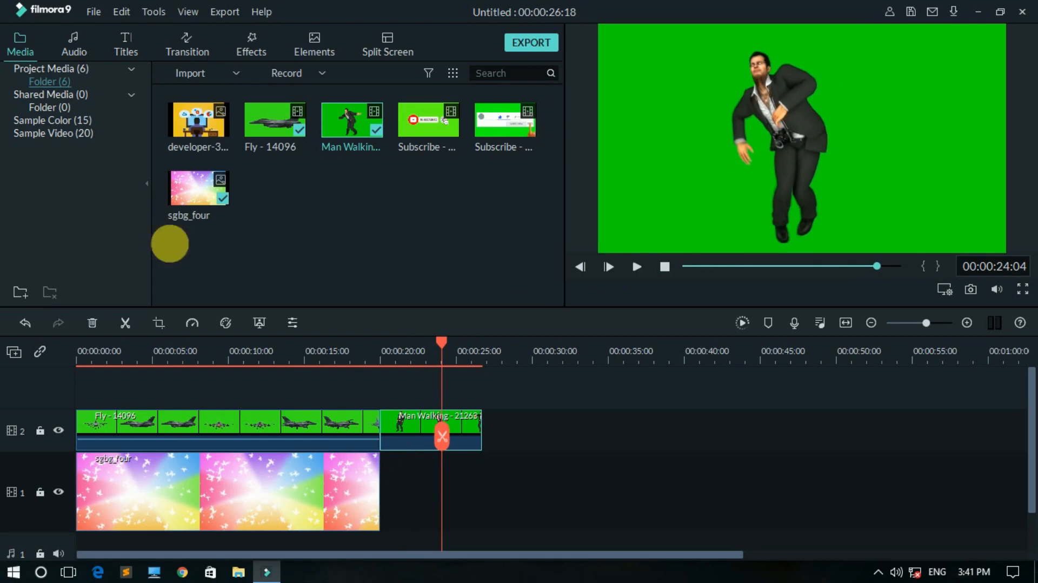
Add the Grey sample colour to track 1 after sgbg_four and extend it to the end of the Man Walking clip
left_click(56, 118)
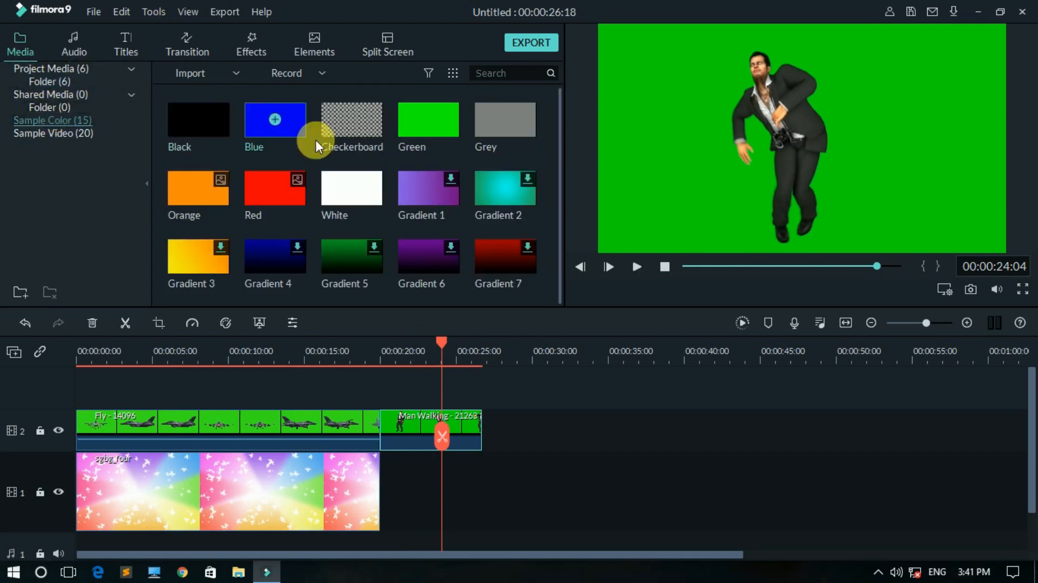
left_click_drag(517, 131, 389, 481)
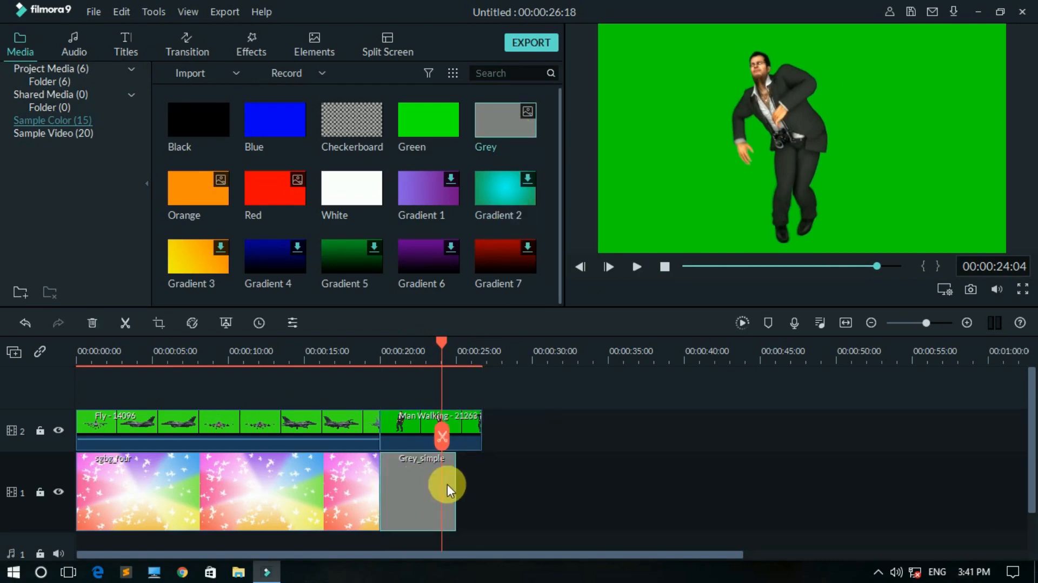
mouse_move(465, 492)
left_mouse_down()
mouse_move(475, 493)
mouse_move(463, 488)
left_mouse_up()
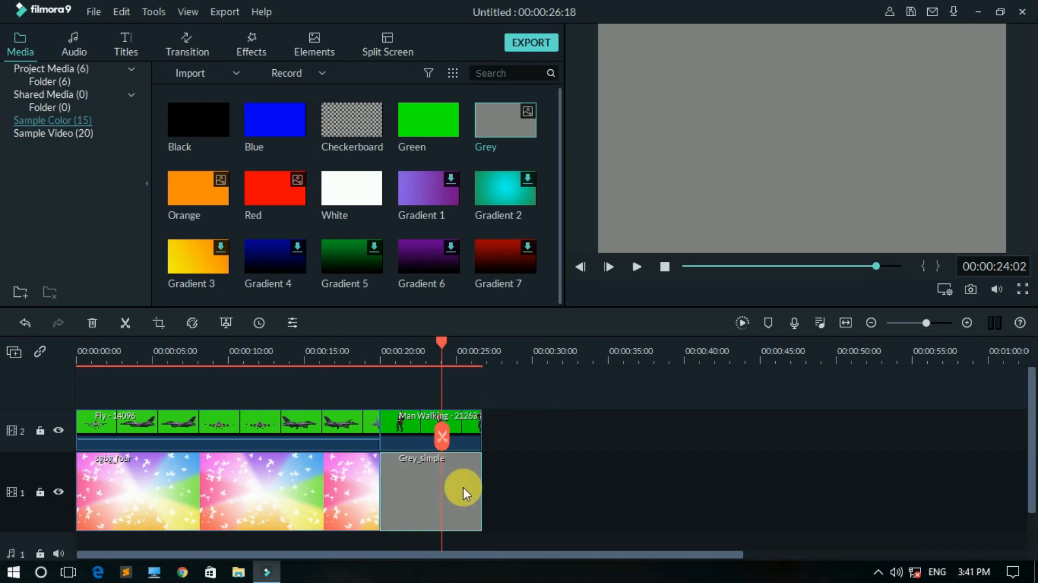
Apply Chroma Key with green as the key colour to the Man Walking clip and play it over the grey background from about 20 seconds
left_click(400, 436)
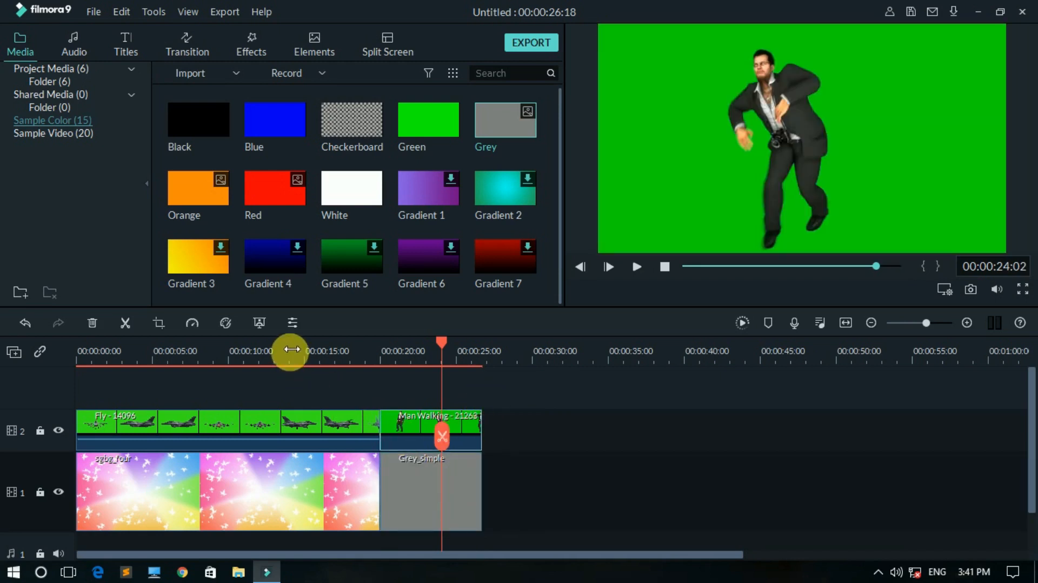
left_click(260, 323)
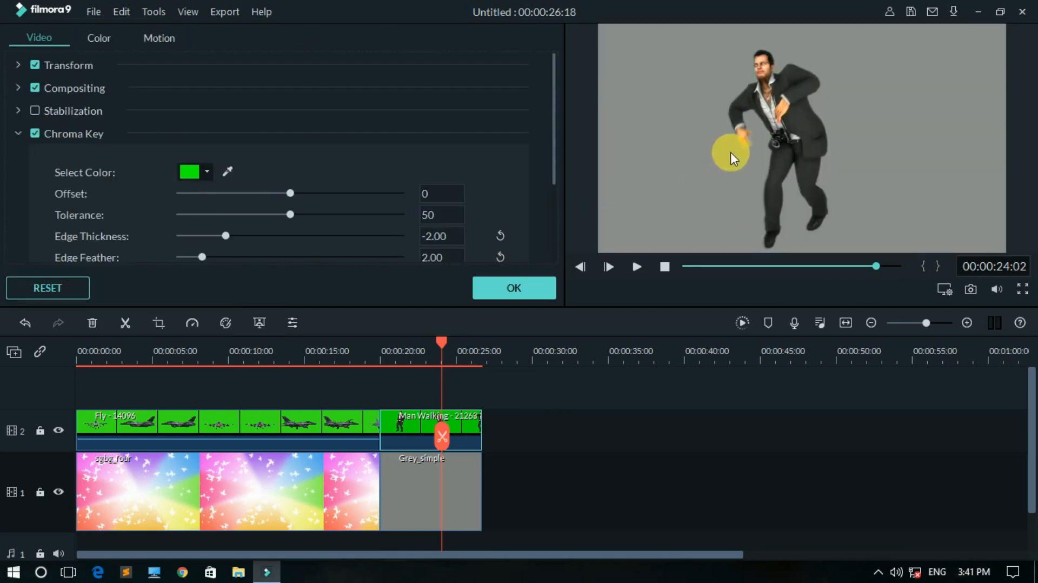
left_click(498, 295)
left_click(384, 356)
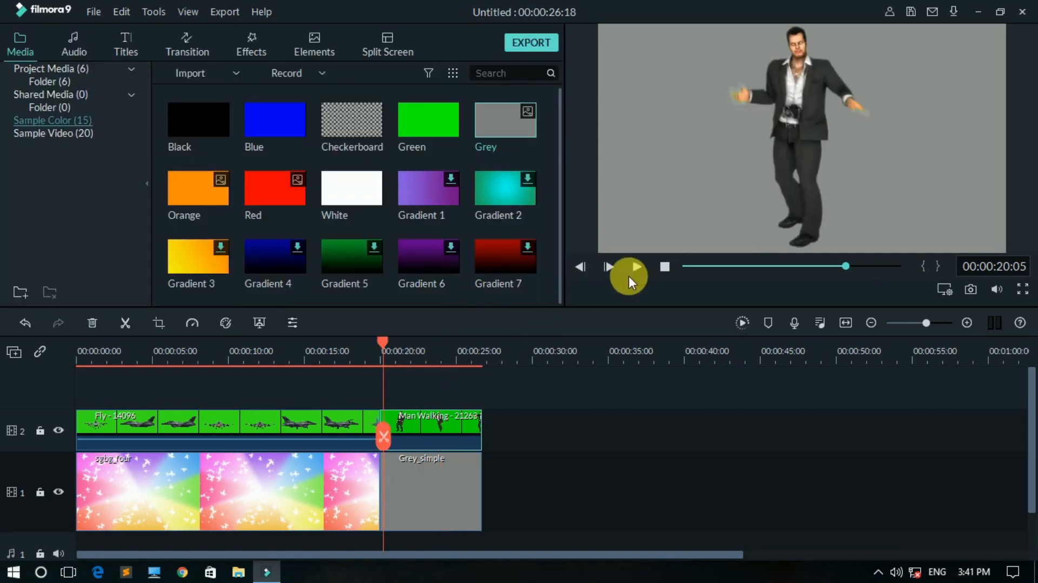
left_click(634, 268)
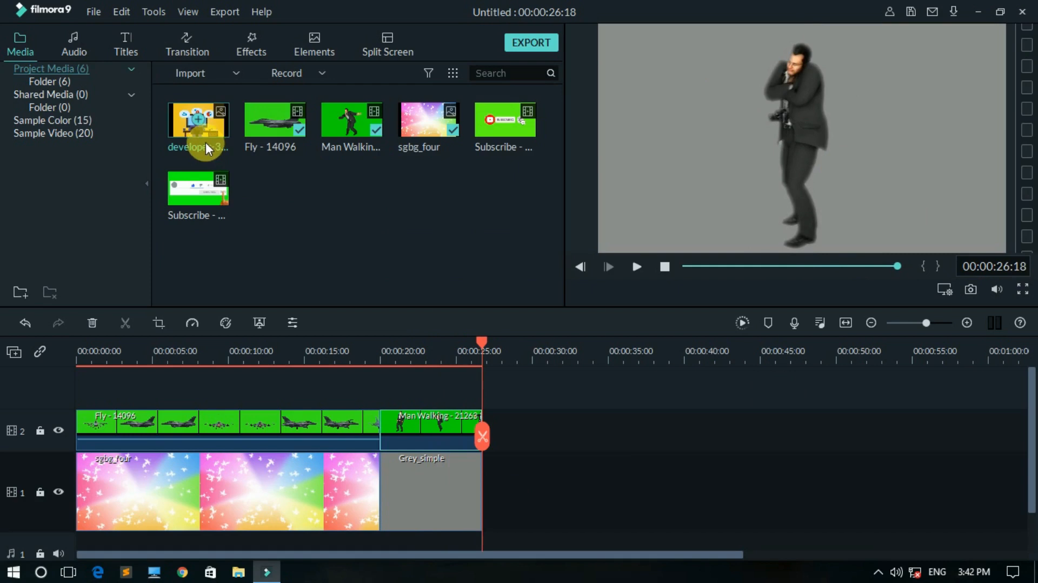
Place the developer image after the Man Walking clip on track 2 and play it, pausing at about 28 seconds
left_click_drag(192, 134, 488, 441)
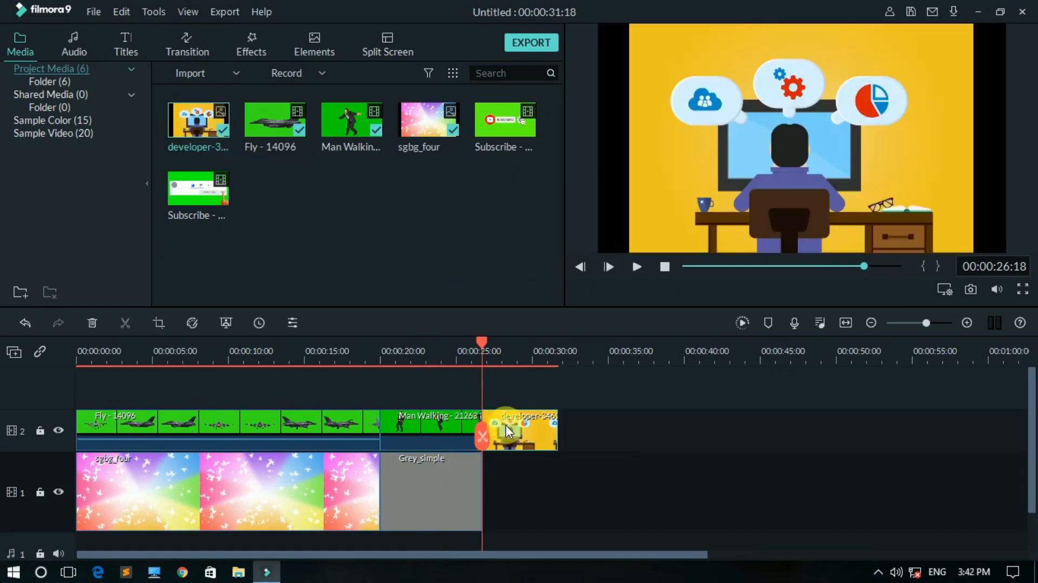
left_click(637, 267)
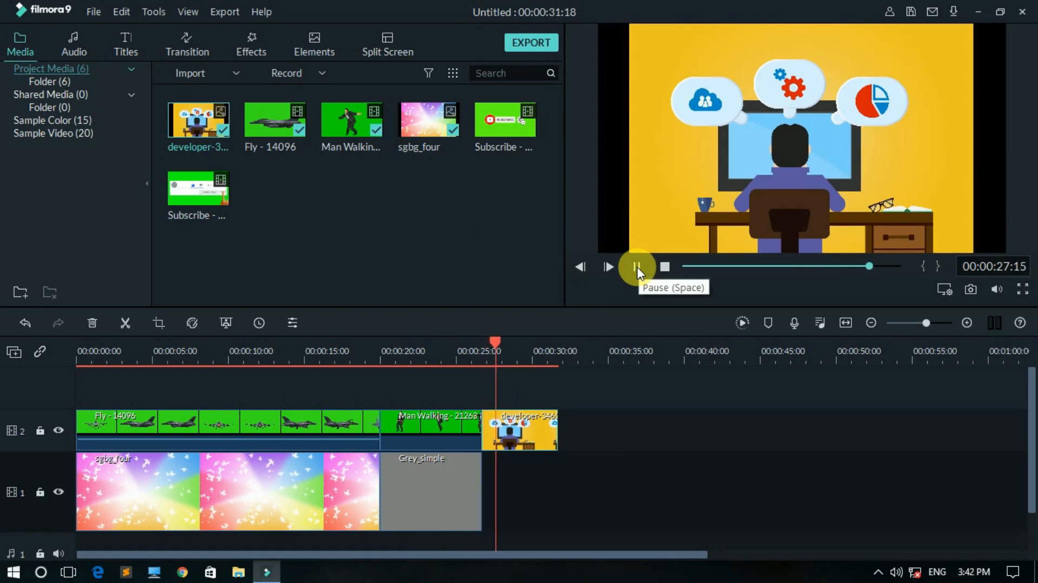
left_click(637, 267)
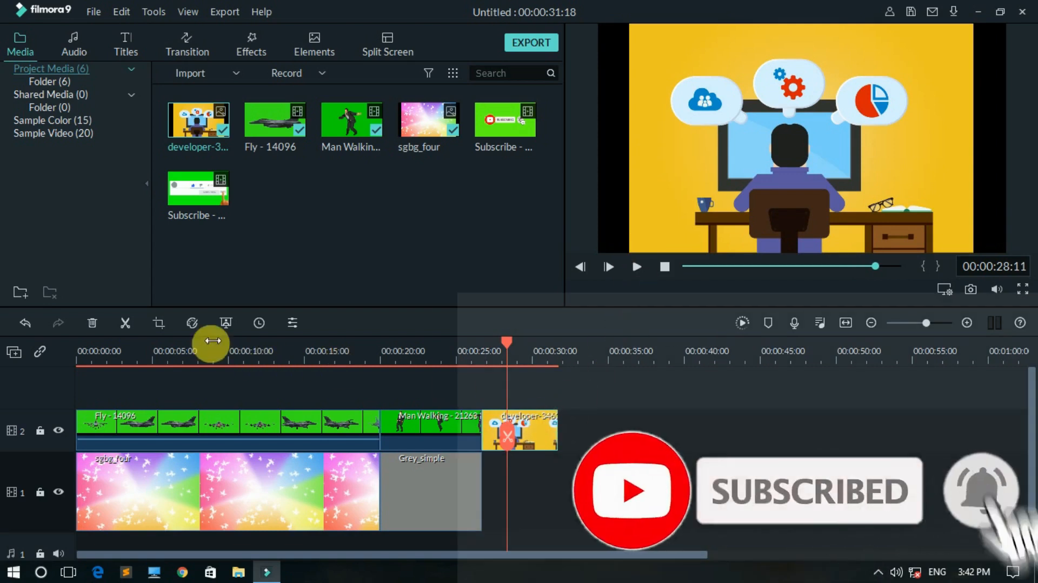
Key out the developer image's background with Chroma Key, sampling its yellow from the preview as the key colour
left_click(225, 324)
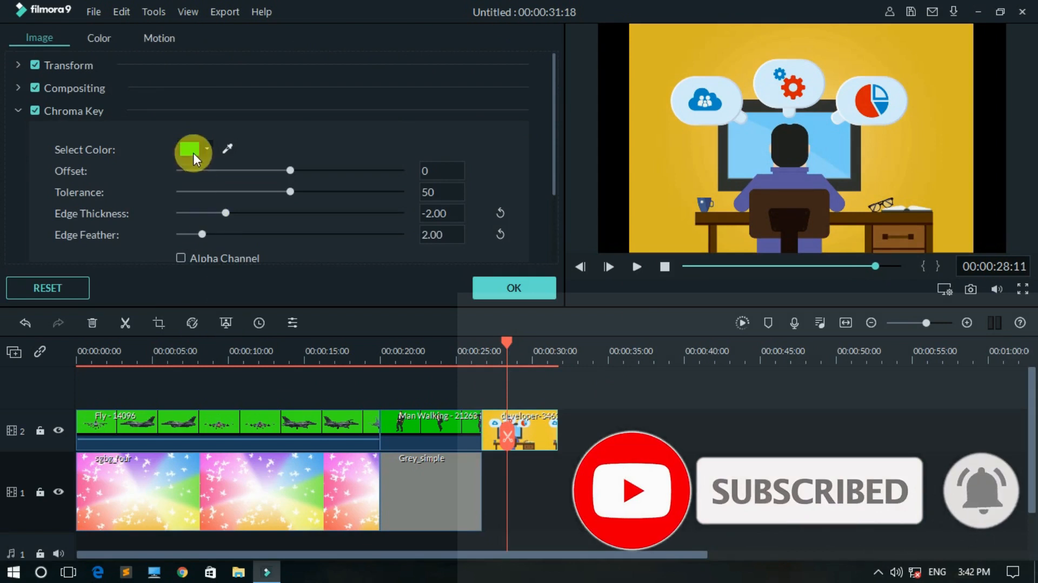
left_click(224, 150)
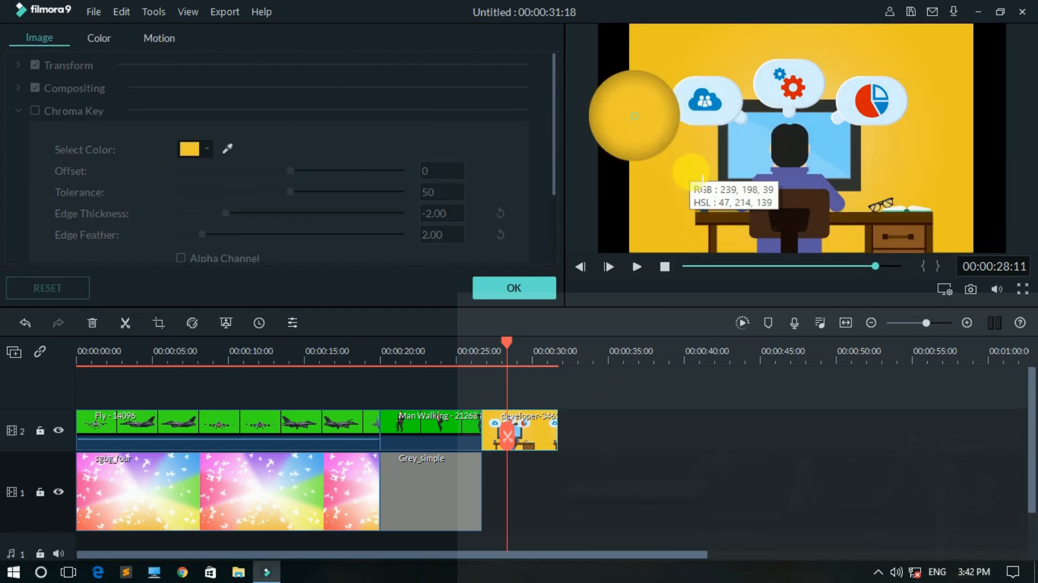
left_click(689, 173)
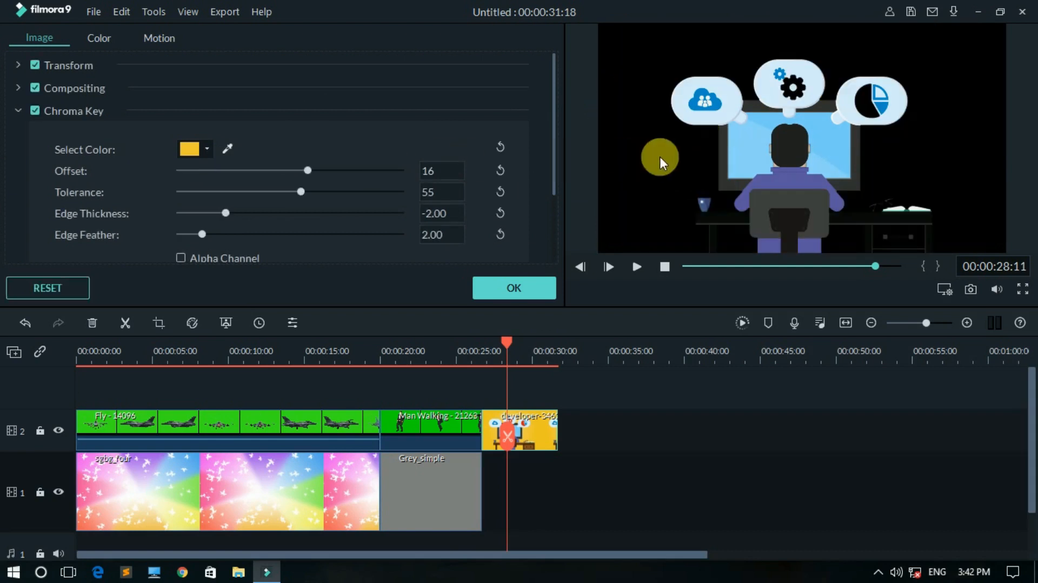
left_click(511, 291)
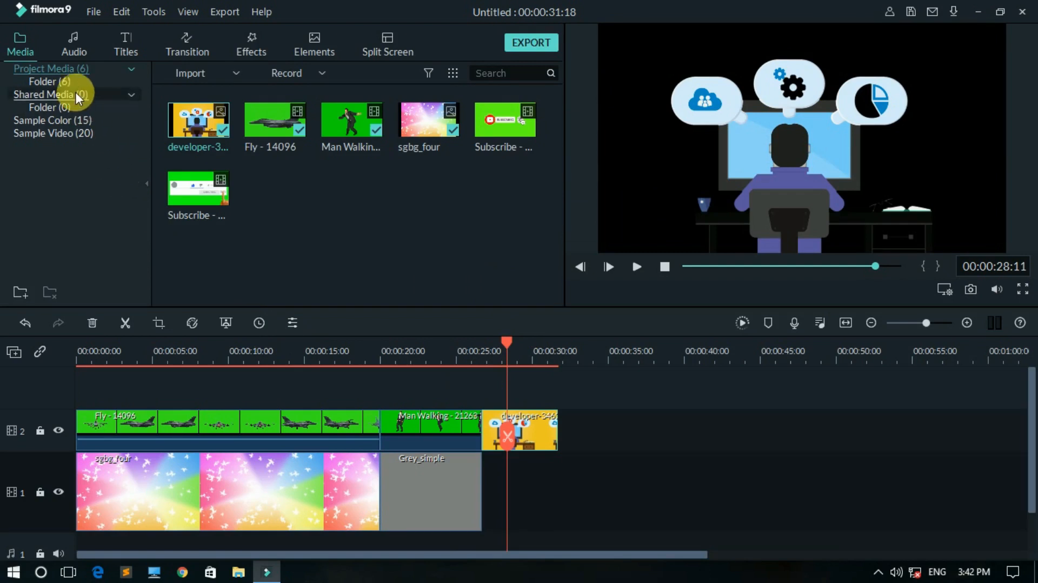
Import the sgbg_three image from the images folder on drive B into the project media
left_click(182, 72)
left_click(205, 95)
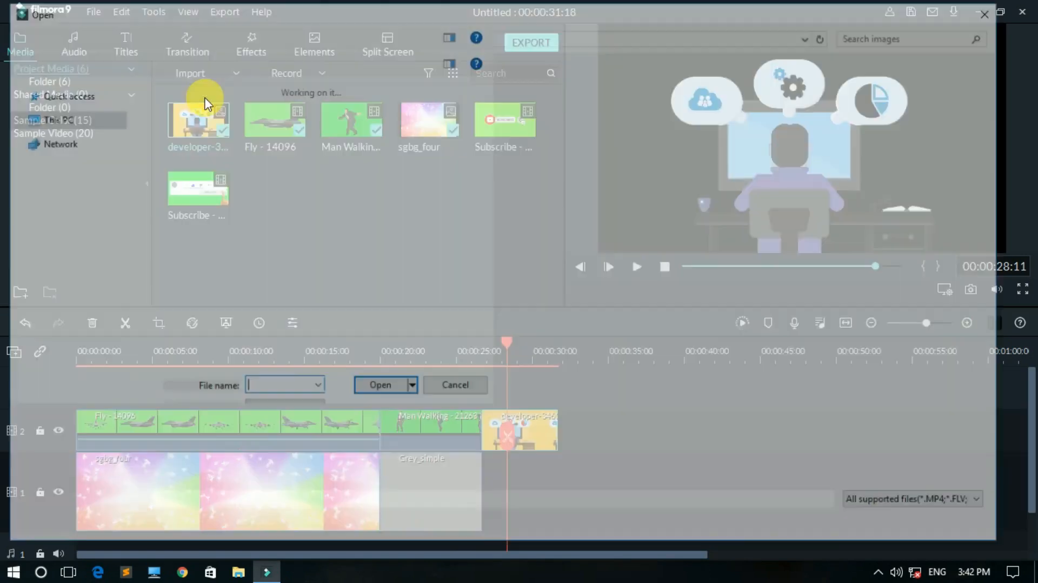
scroll(884, 361, "down", 10)
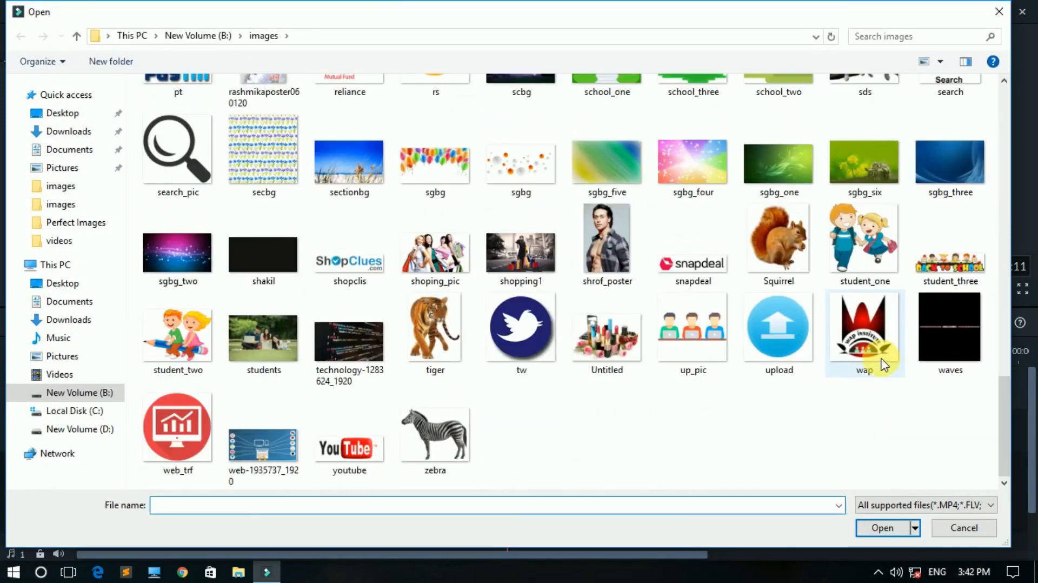
left_click(935, 194)
left_click(881, 527)
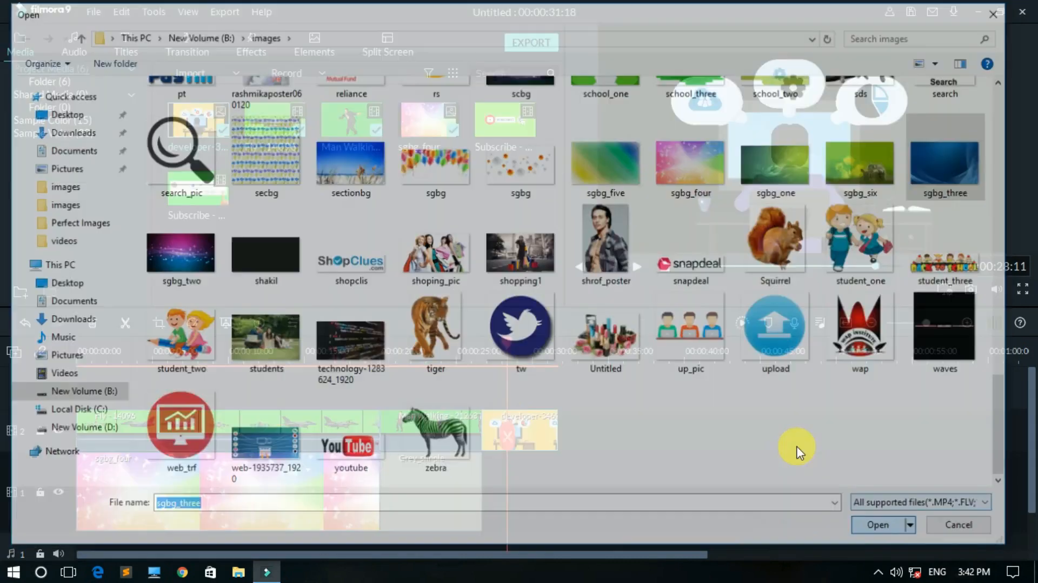
Place sgbg_three on track 1 beneath the developer image and play the composite, pausing at about 31 seconds
left_click_drag(290, 197, 495, 489)
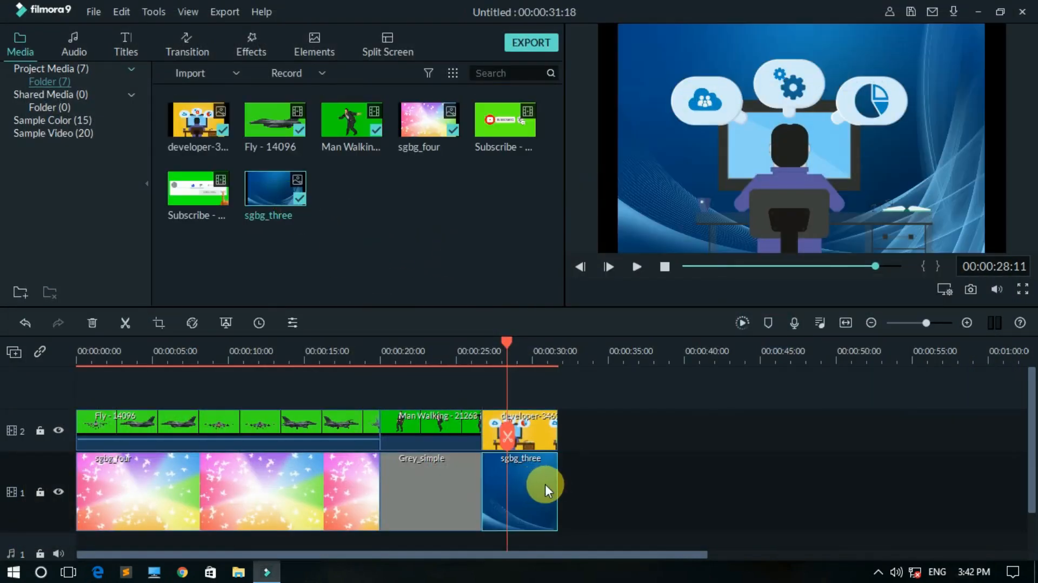
left_click(637, 266)
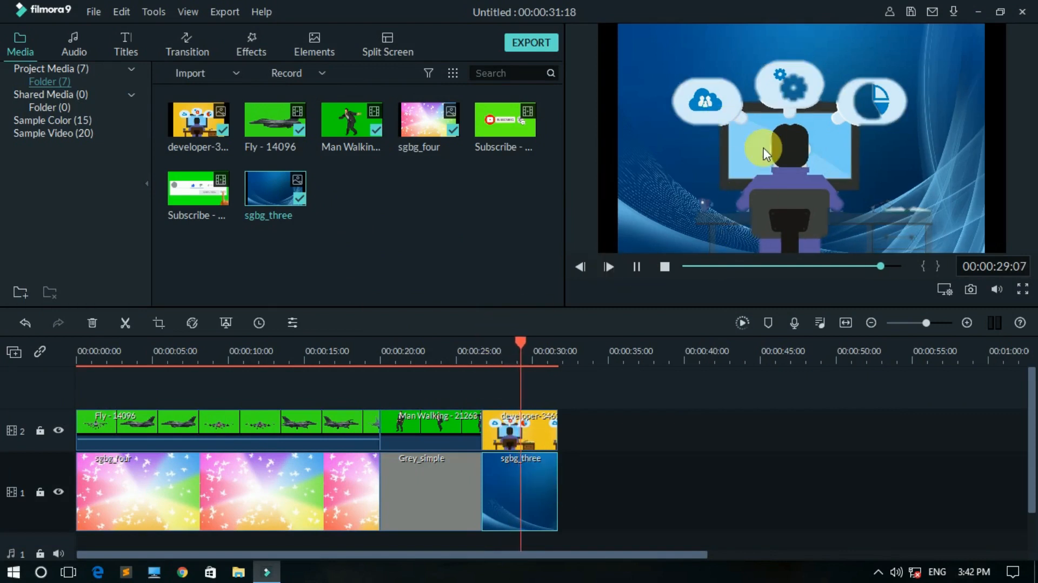
left_click(641, 264)
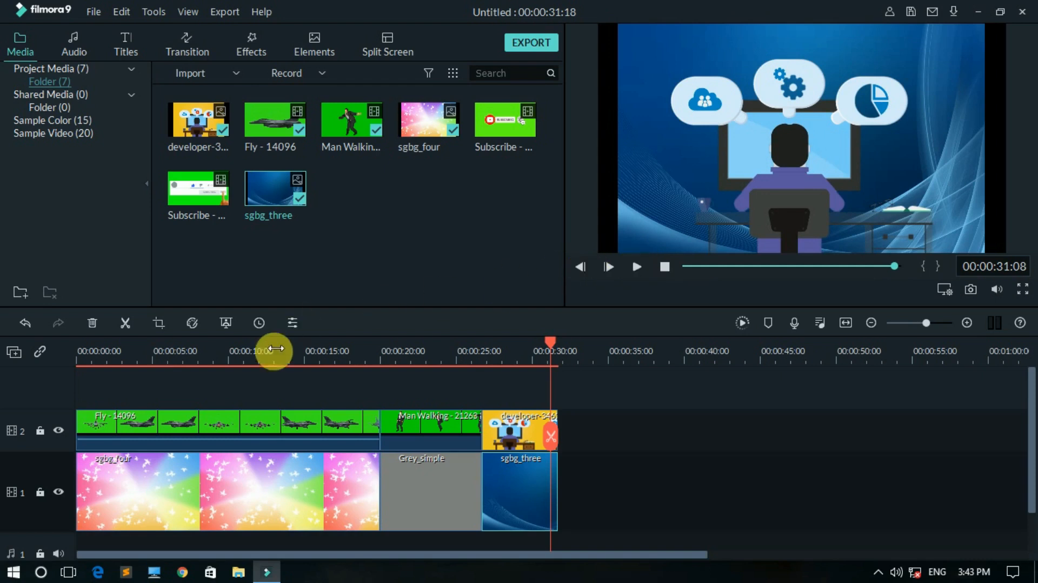
Compare the Fly clip with its Chroma Key off and on at about 8 seconds, leaving the effect enabled
left_click(206, 361)
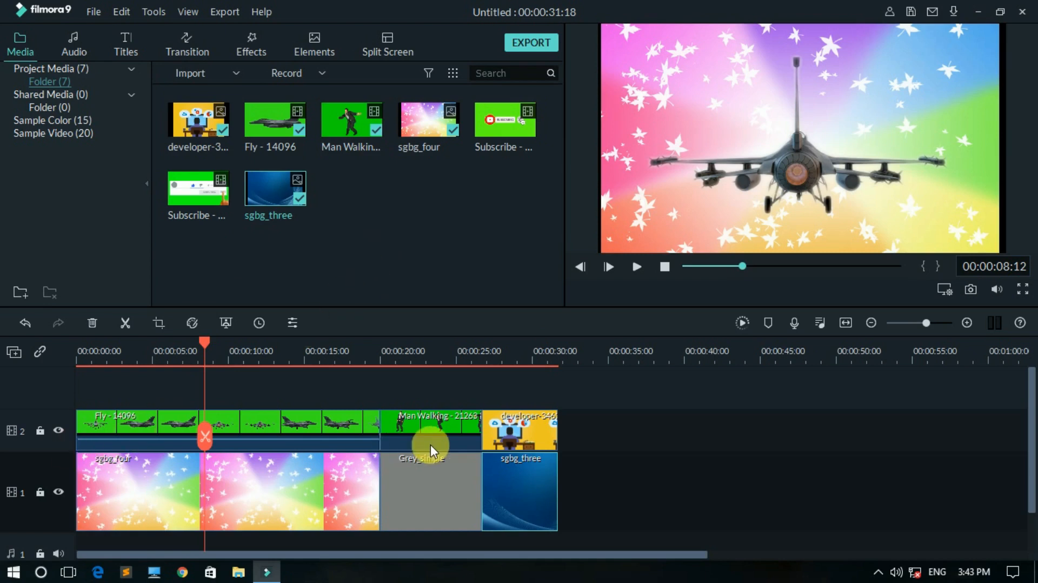
left_click(295, 418)
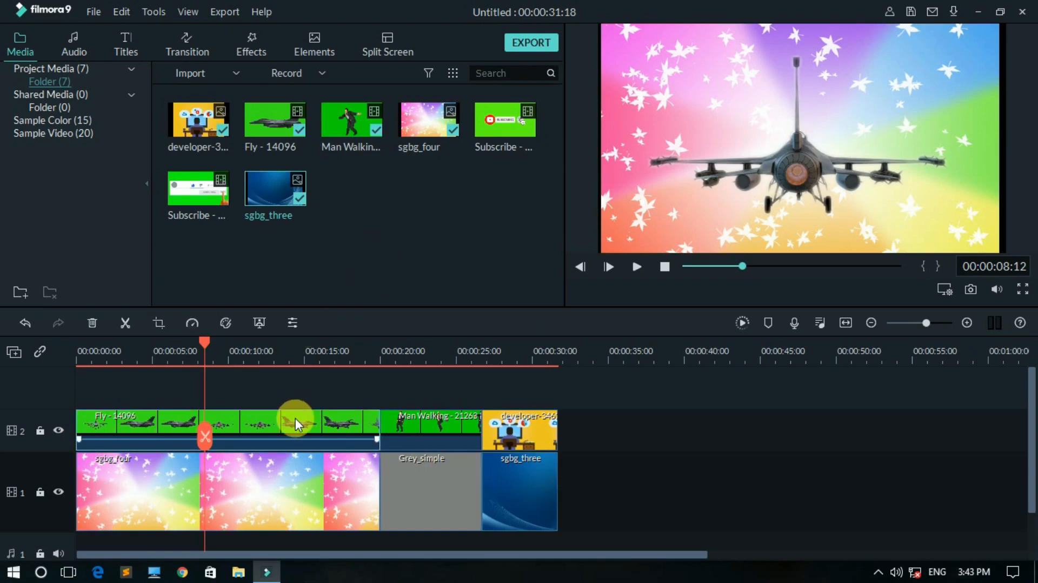
left_click(260, 322)
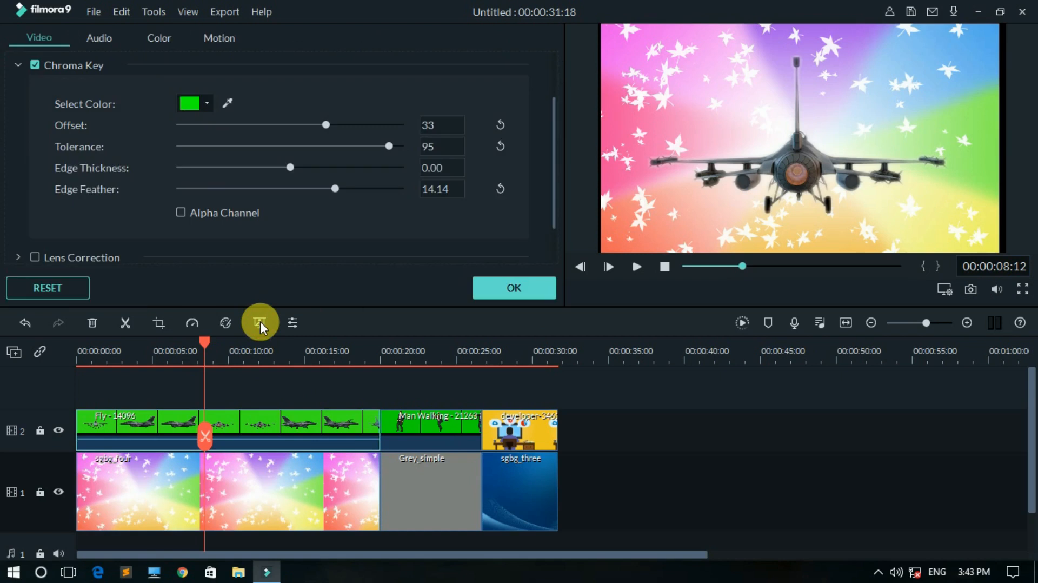
scroll(76, 154, "up", 2)
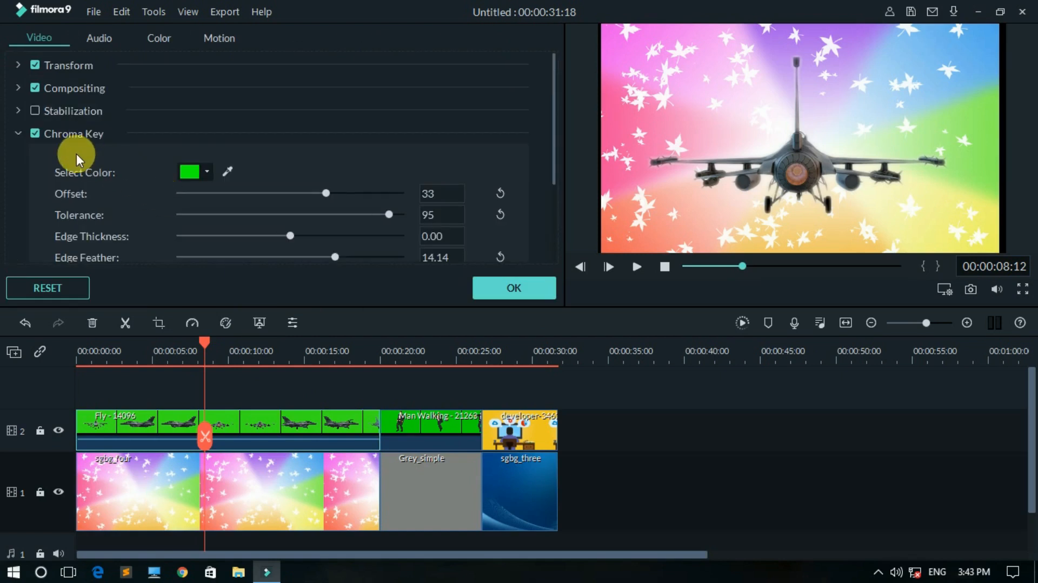
left_click(35, 133)
left_click(35, 133)
left_click(527, 286)
Play the keyed jet over its background from about 8 seconds, pausing at about 10 seconds
left_click(331, 409)
scroll(306, 399, "down", 1)
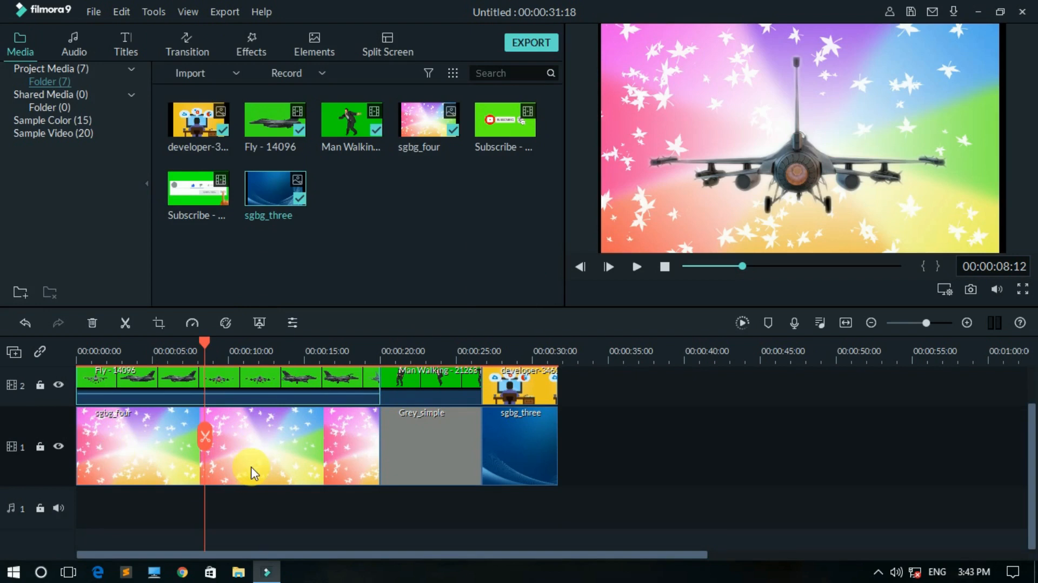
mouse_move(204, 403)
left_click(629, 267)
left_click(636, 267)
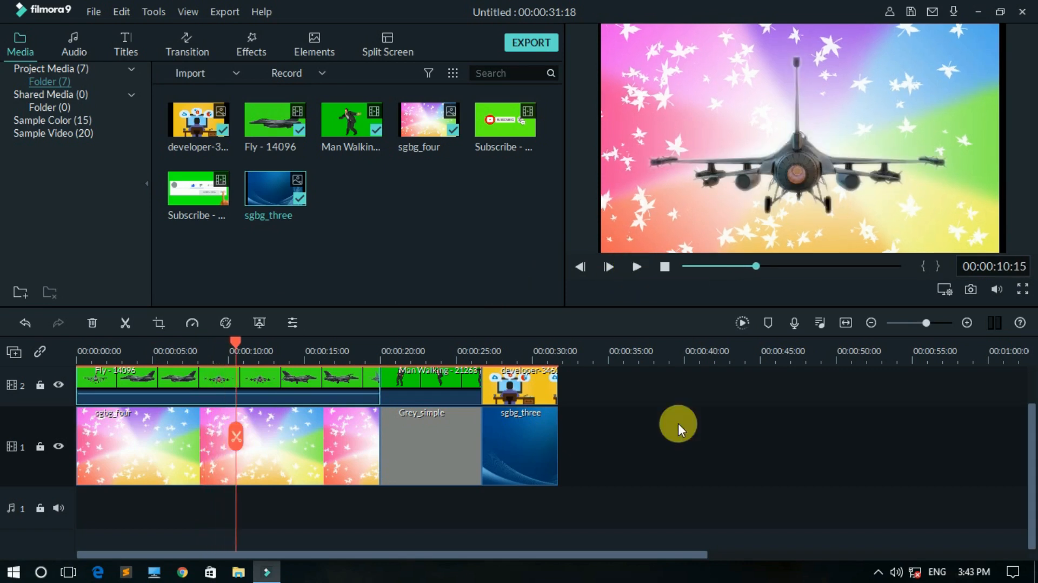